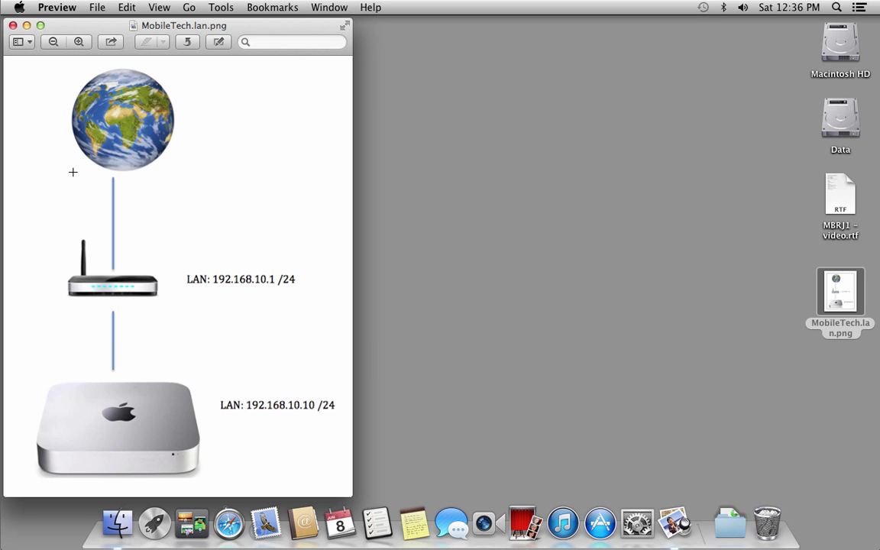
Step: Quit Preview, open MBRJ1 - video.rtf from the desktop and review the server's IP, subnet, gateway and DNS settings
click(46, 13)
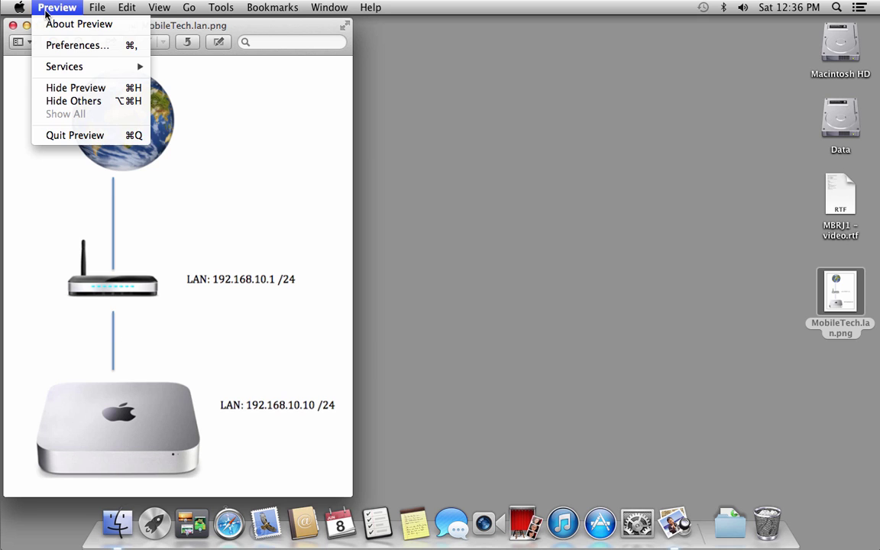
click(67, 136)
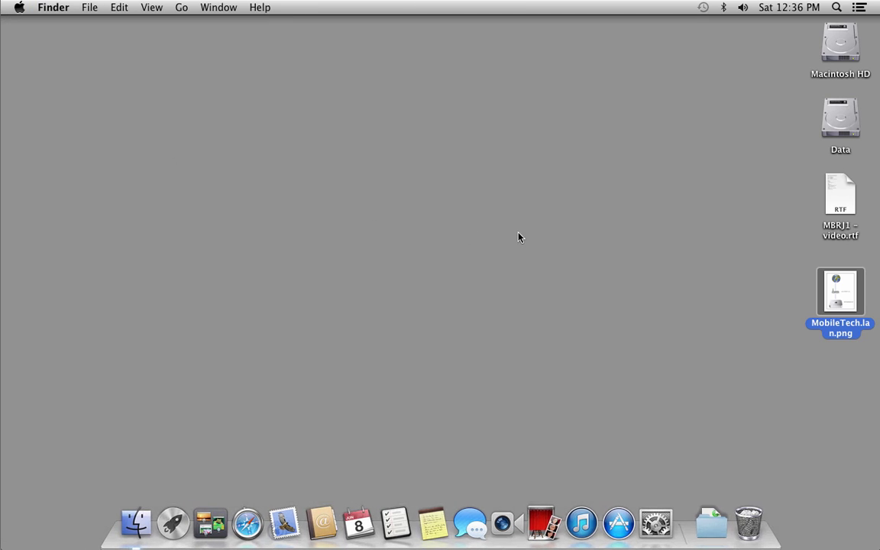
double_click(841, 197)
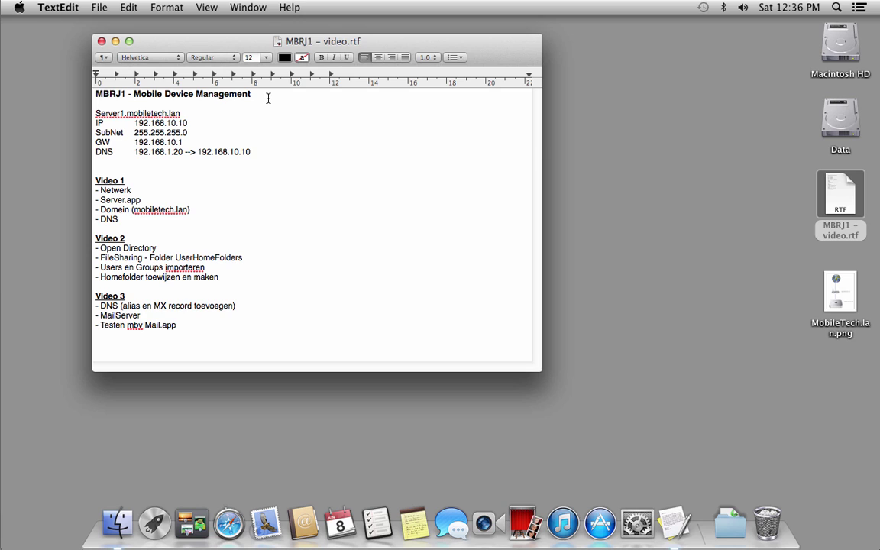
click(196, 123)
click(199, 135)
drag(197, 152, 252, 153)
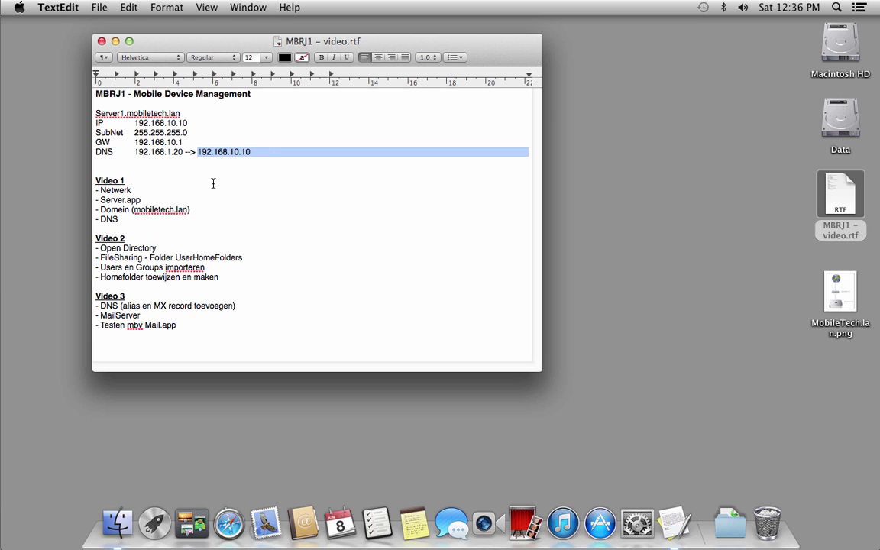
Step: Review the topics planned for Video 1, Video 2 and Video 3 in the notes, and quit TextEdit
drag(129, 182, 97, 185)
drag(124, 240, 96, 242)
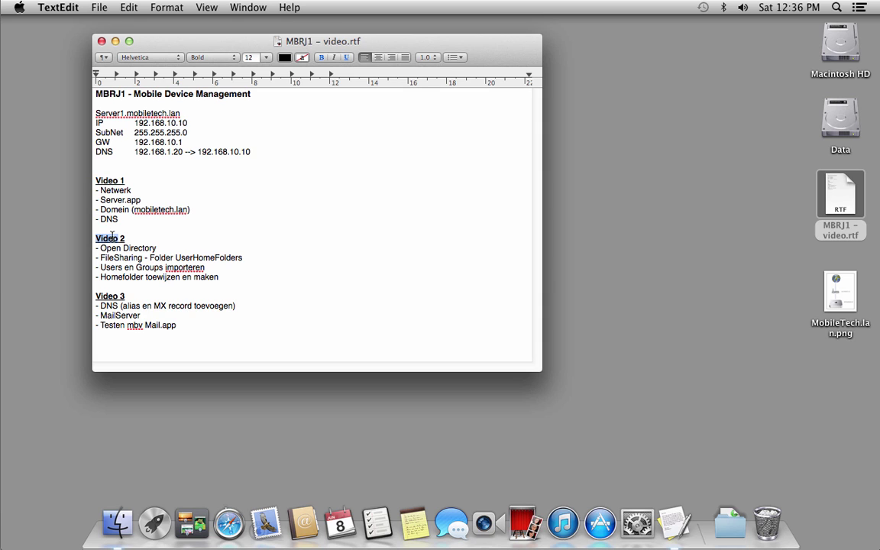
click(113, 300)
triple_click(113, 300)
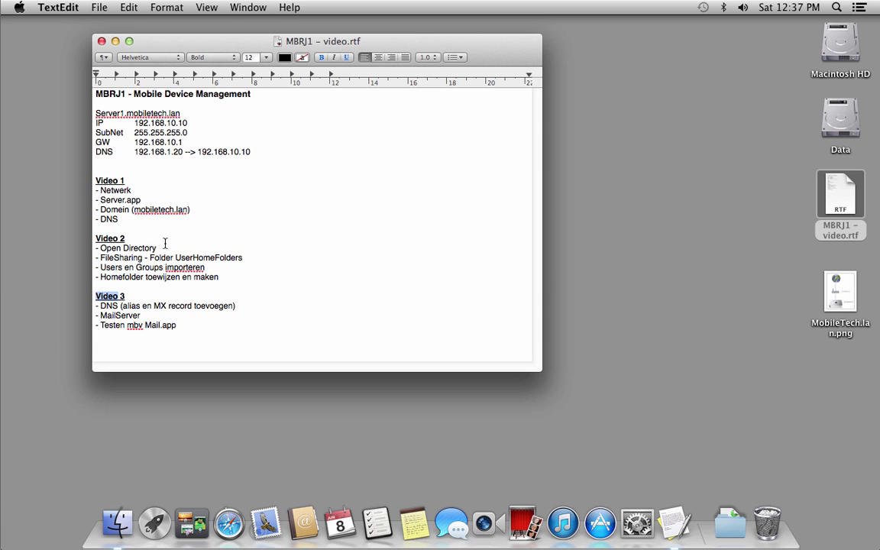
click(138, 191)
click(147, 200)
click(192, 209)
click(73, 12)
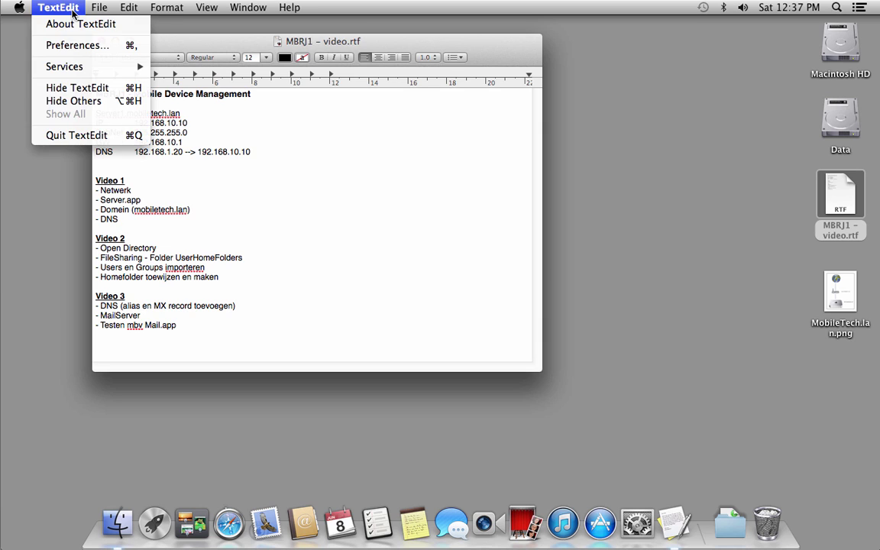
click(107, 143)
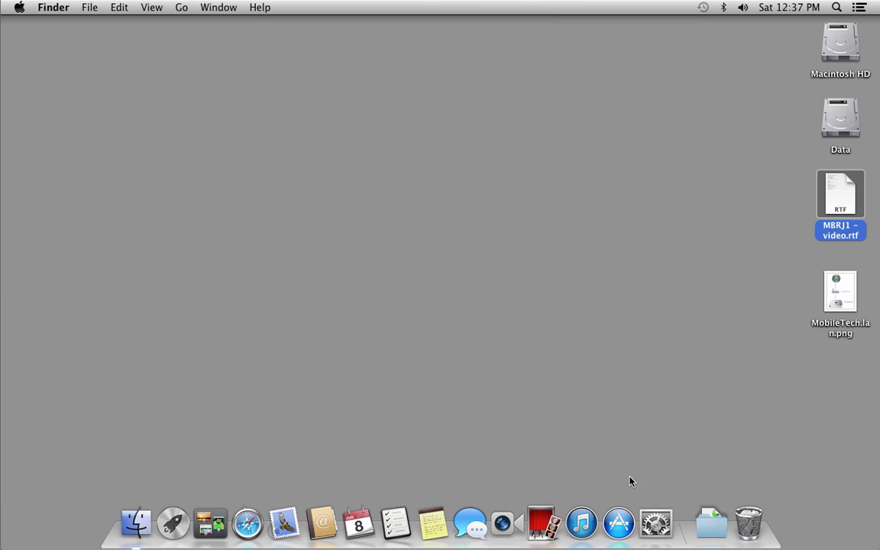
Step: Open the Network settings in System Preferences and set the Ethernet connection's IPv4 configuration to Manually
click(655, 522)
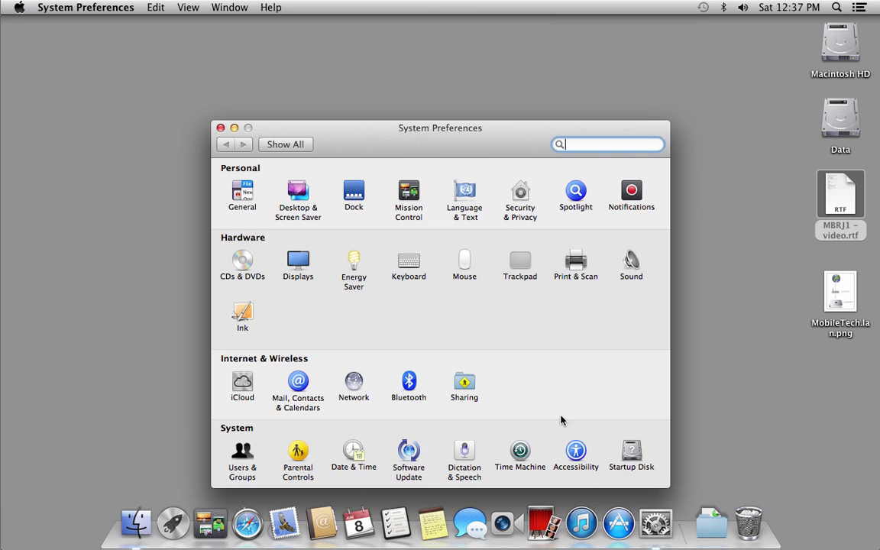
click(354, 382)
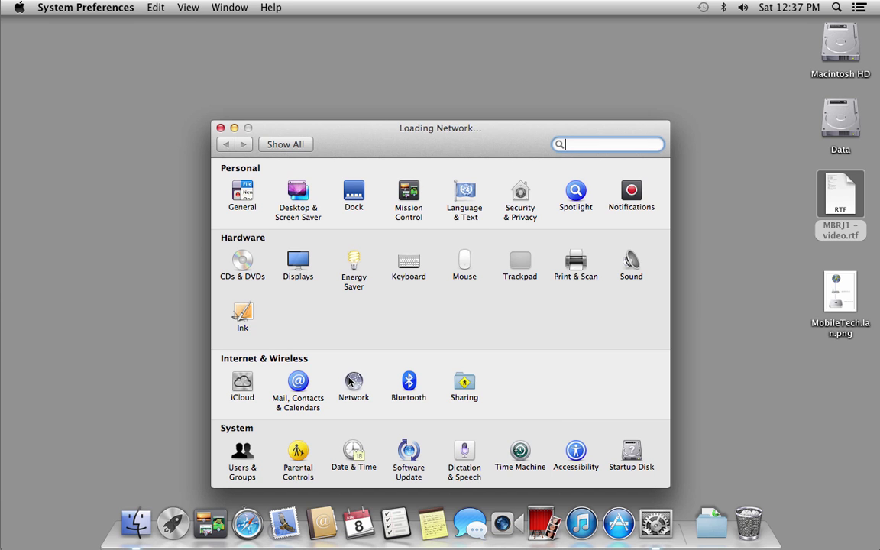
drag(392, 130, 391, 54)
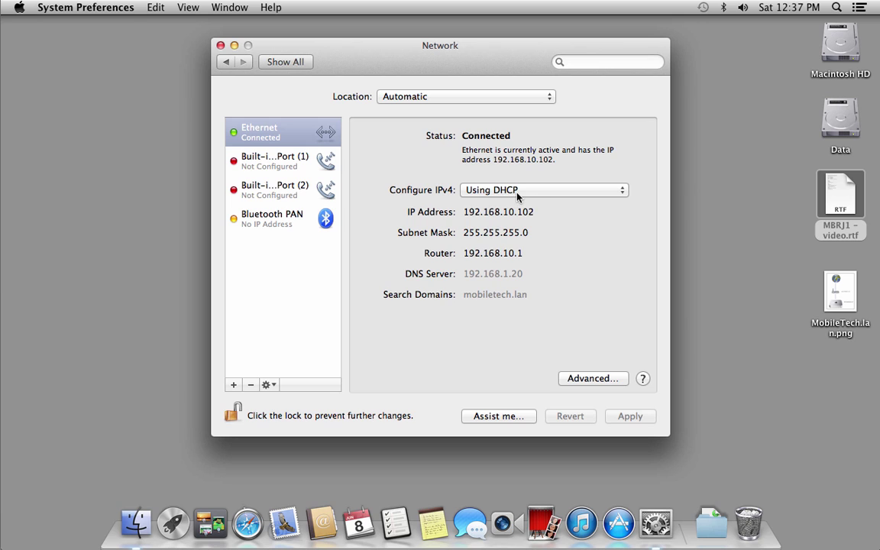
click(537, 195)
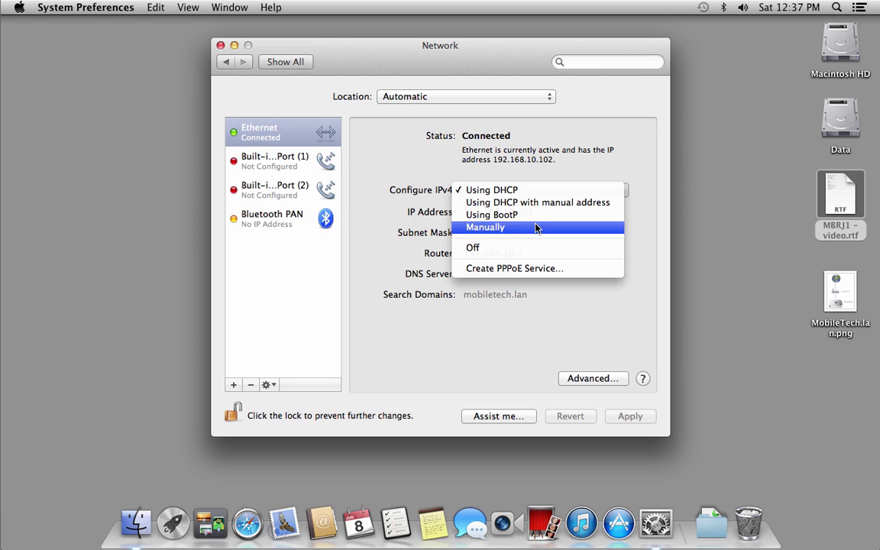
click(537, 227)
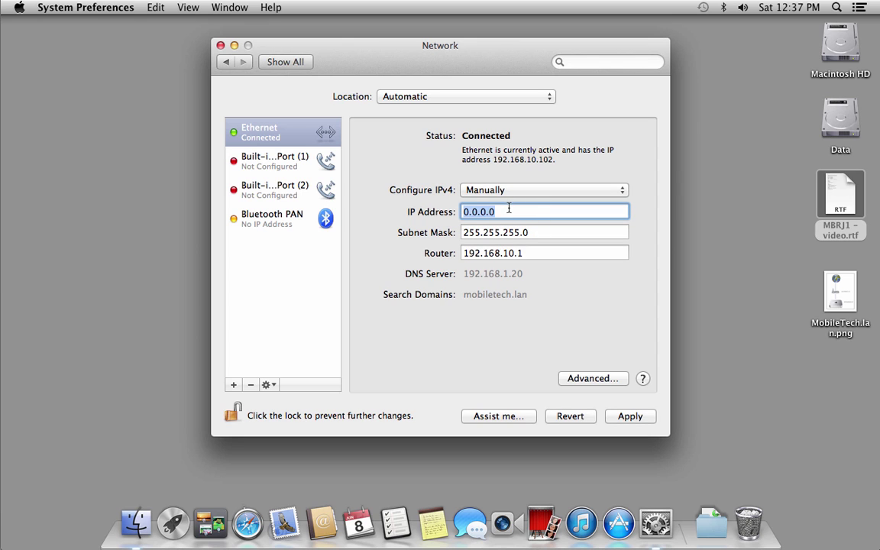
Step: Set the Ethernet IP address to 192.168.10.10 and check the subnet mask and router fields
text(192.168.10.10/24)
key(Return)
click(568, 234)
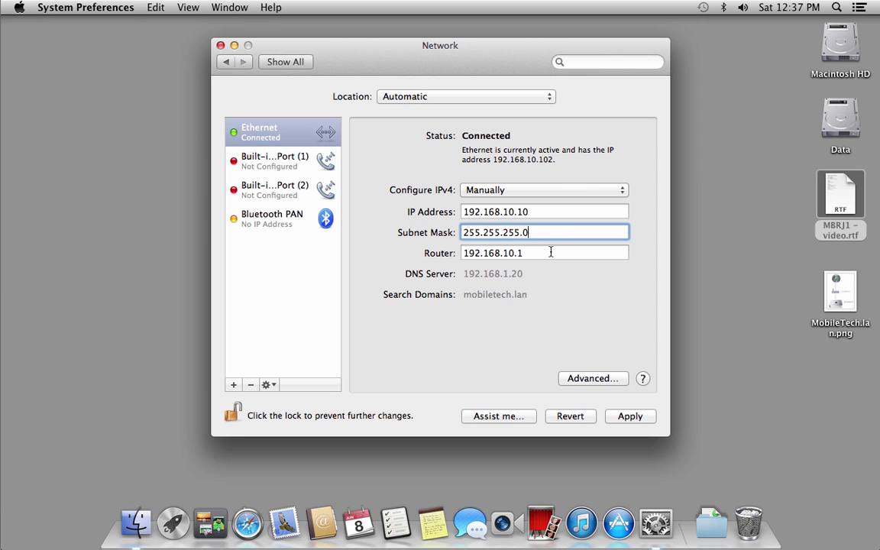
click(551, 252)
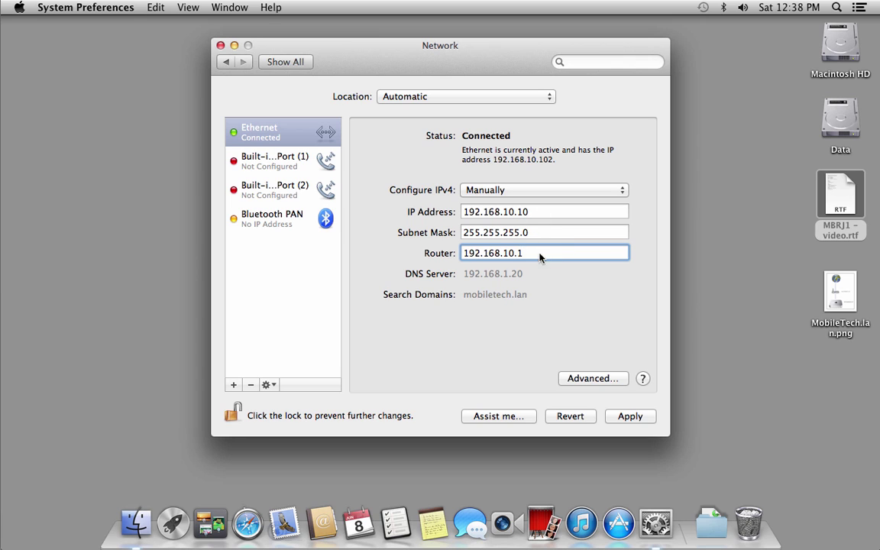
Step: Add 192.168.1.20 as a DNS server in the advanced Ethernet settings
click(594, 382)
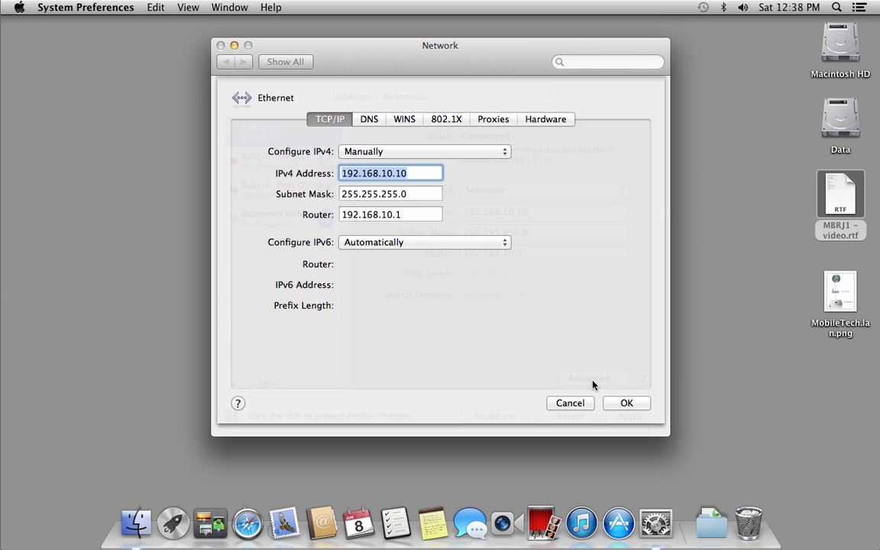
click(366, 119)
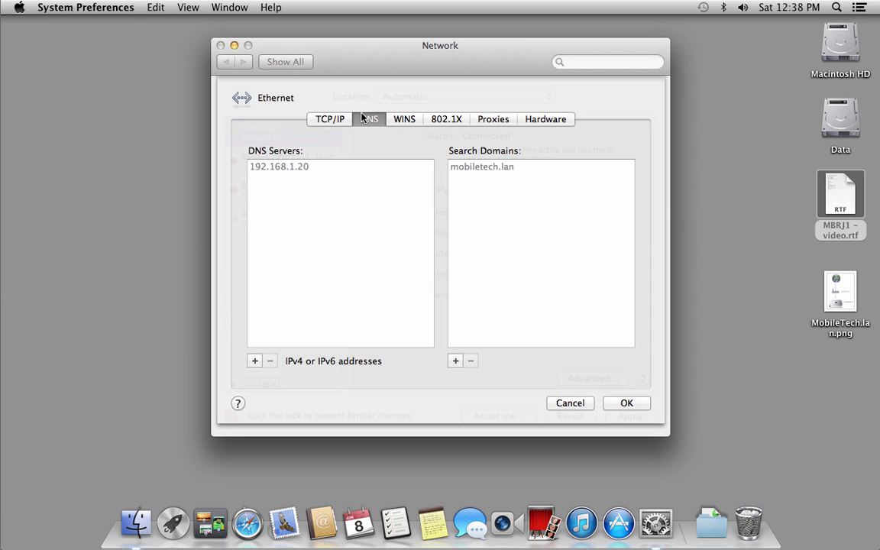
click(254, 360)
text(192.1)
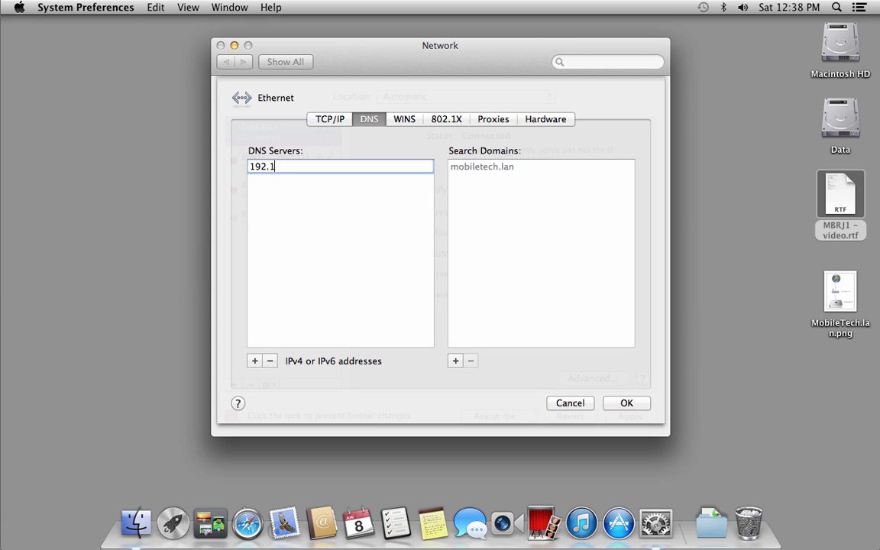
text(68.1.20)
click(524, 217)
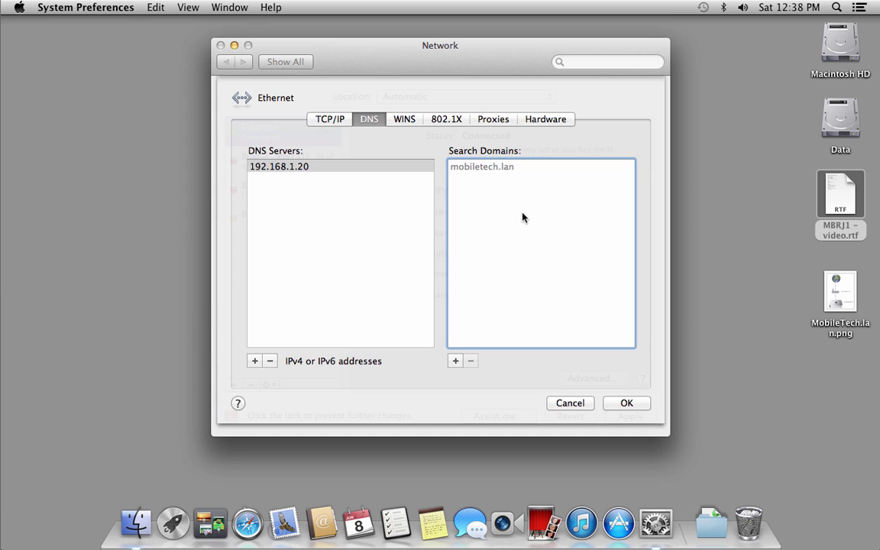
Step: Add the search domain mobiletech.lan, apply the network settings and quit System Preferences
click(456, 361)
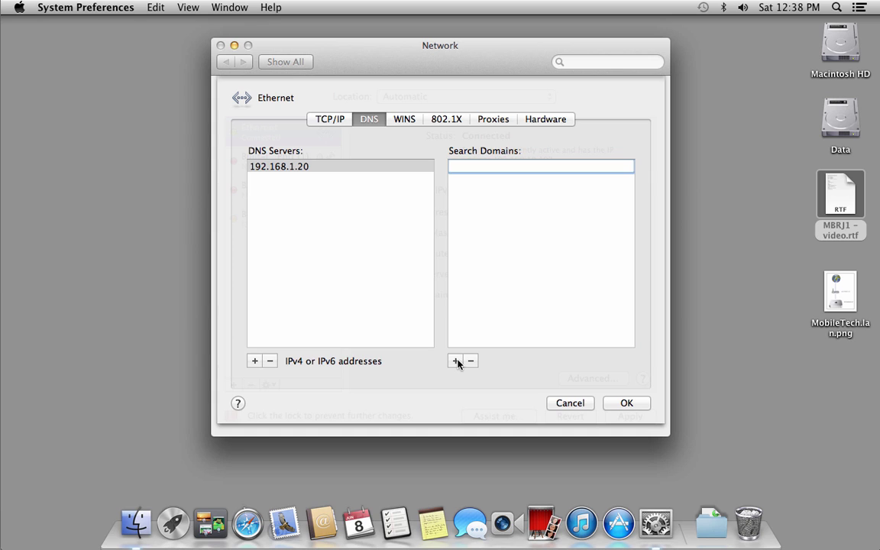
text(mobiletech.lan)
click(625, 403)
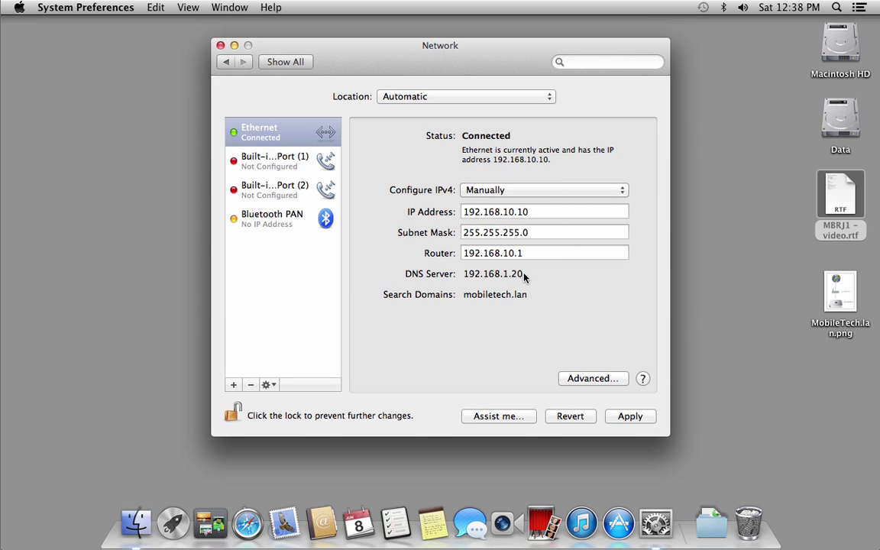
click(631, 419)
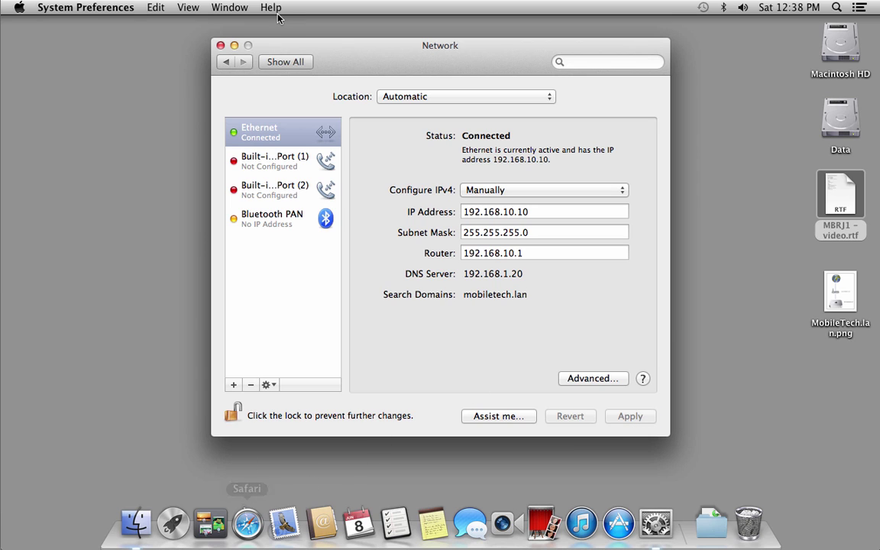
click(122, 10)
click(125, 114)
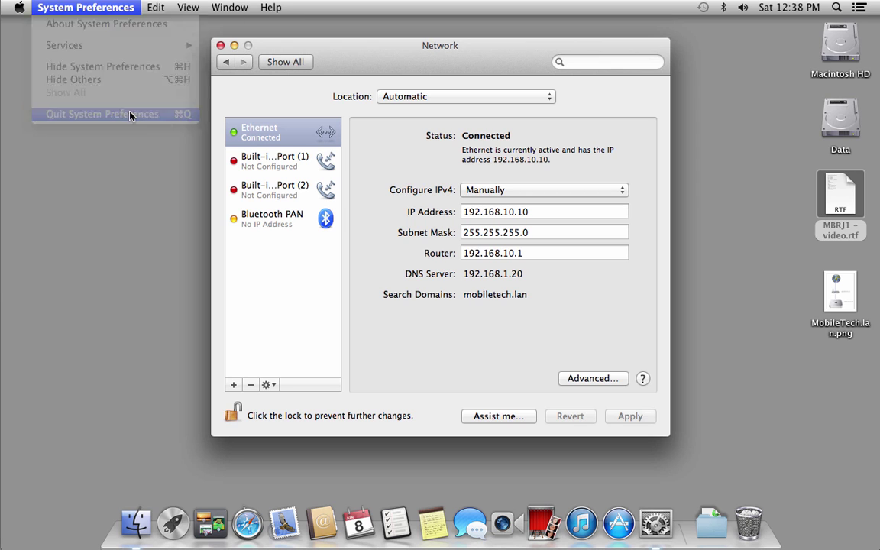
Step: Test the internet connection by loading glr.nl in Safari, and quit the browser
click(246, 523)
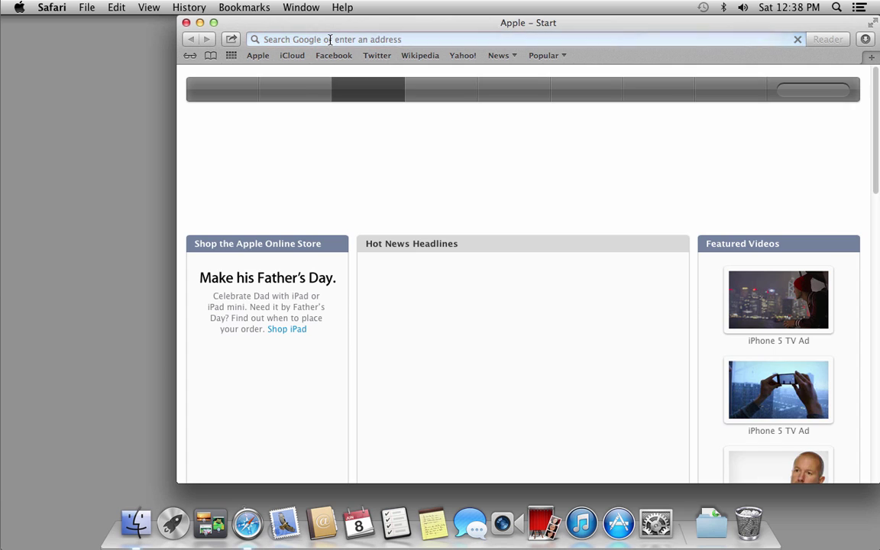
text(glr.nl)
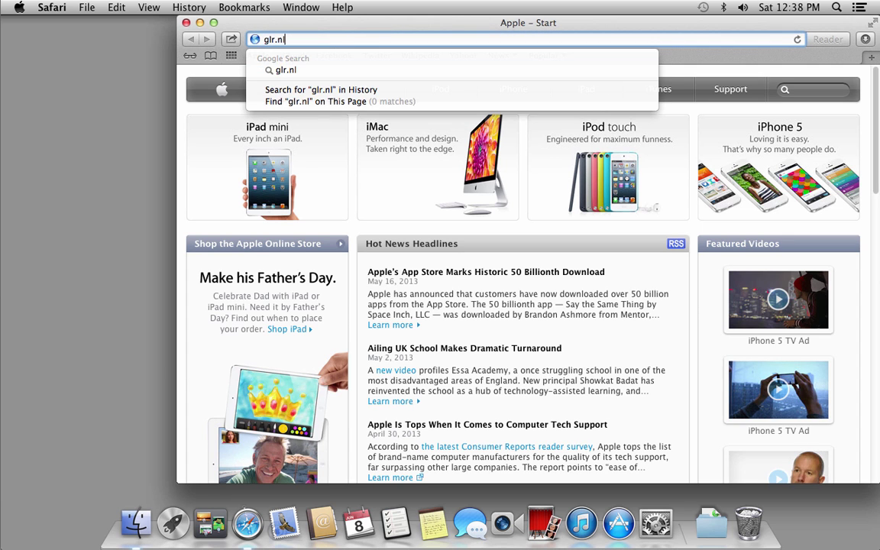
key(Return)
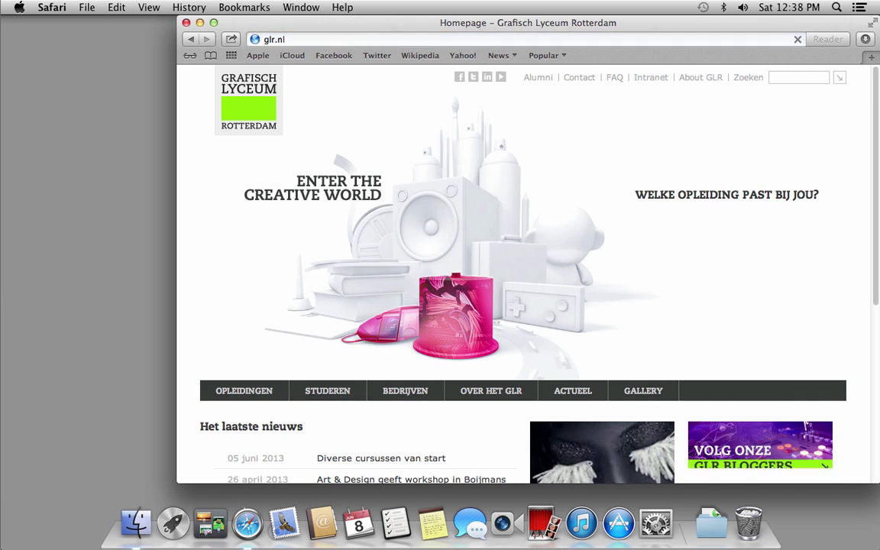
click(43, 9)
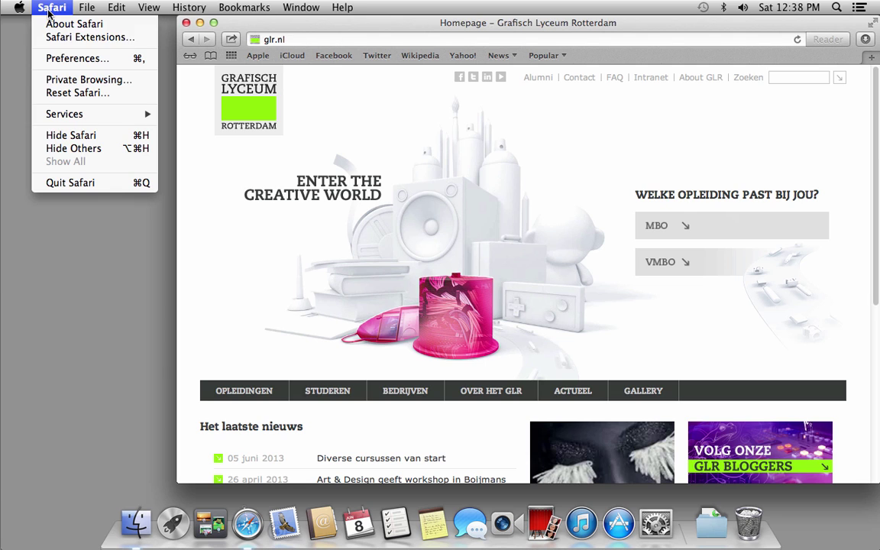
click(53, 182)
click(95, 180)
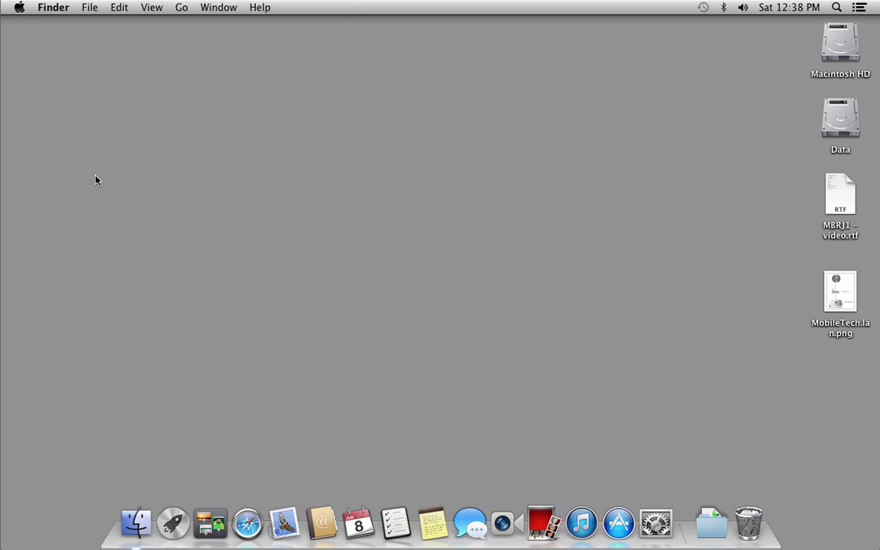
Step: Launch Server.app from the Applications folder and close the Finder window
click(182, 9)
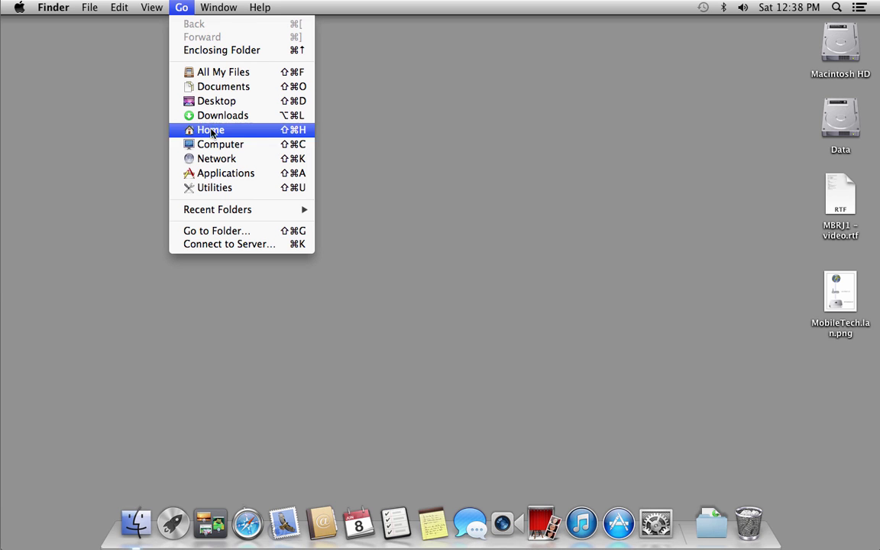
click(216, 172)
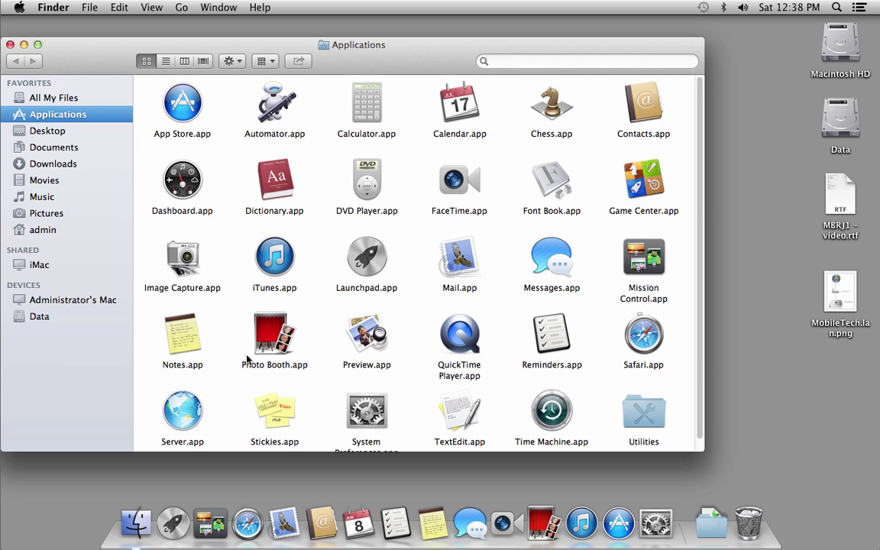
click(196, 403)
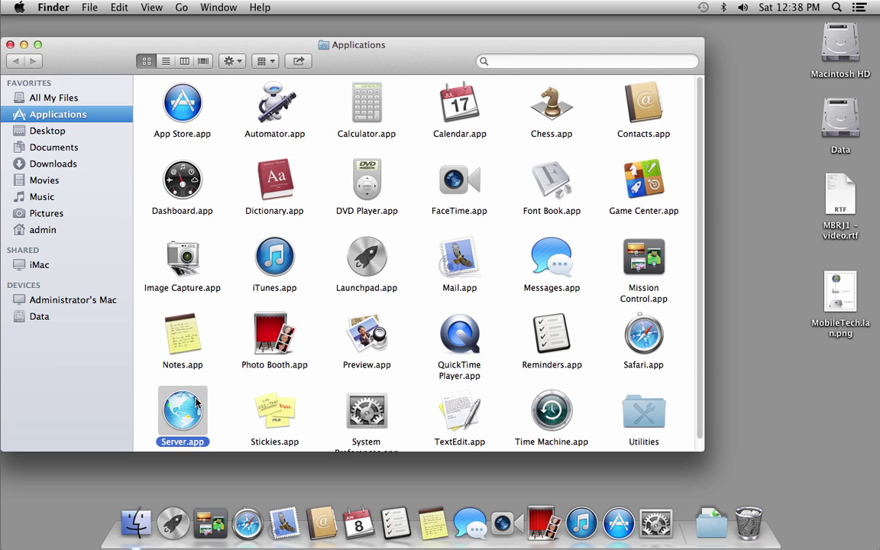
double_click(193, 409)
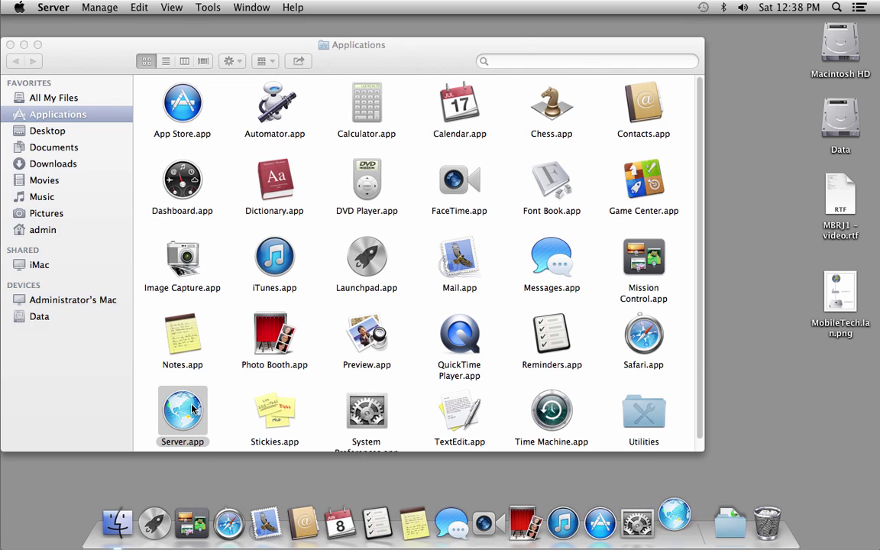
click(9, 45)
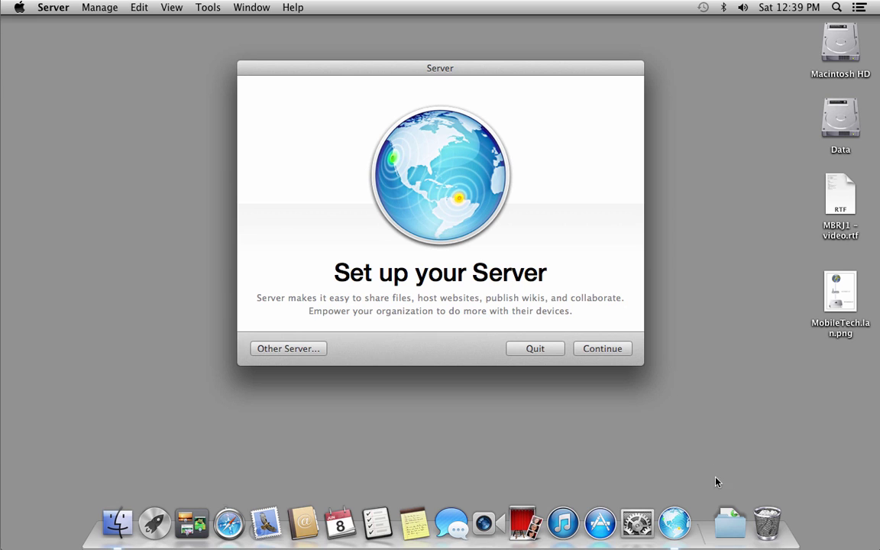
Step: Keep the Server app permanently in the Dock
right_click(671, 524)
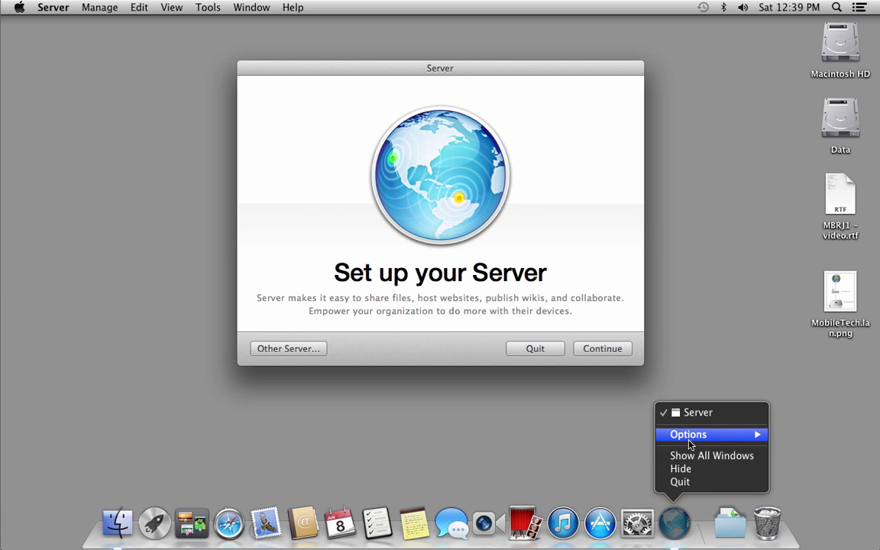
mouse_move(672, 440)
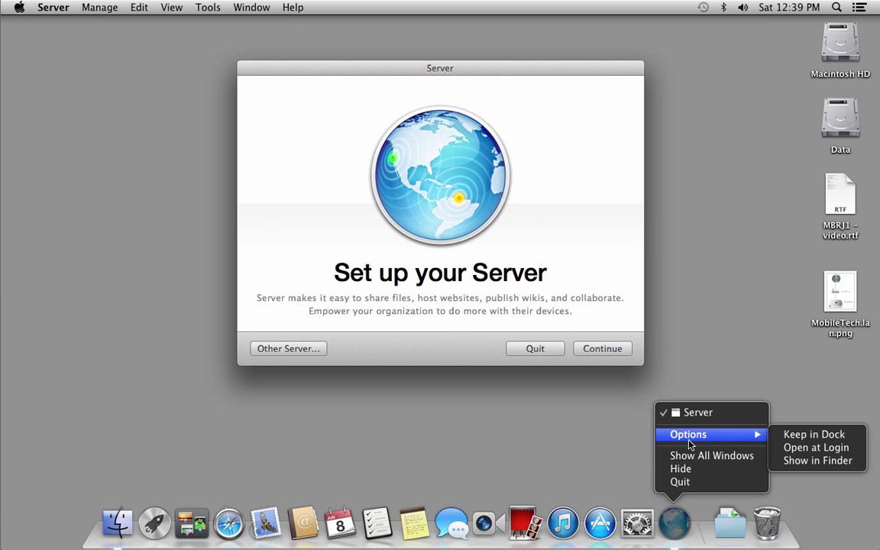
click(808, 439)
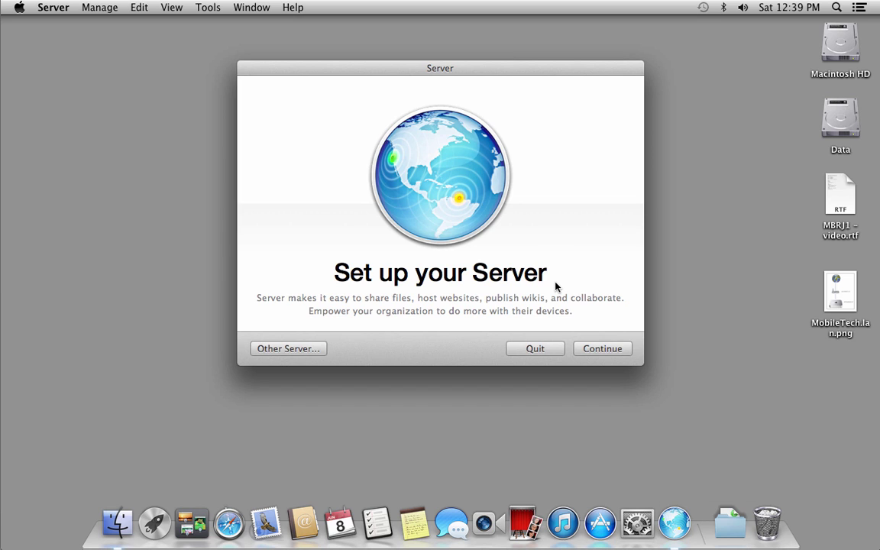
Step: Accept the OS X Server license agreement and authorize the server configuration with the administrator password
click(603, 353)
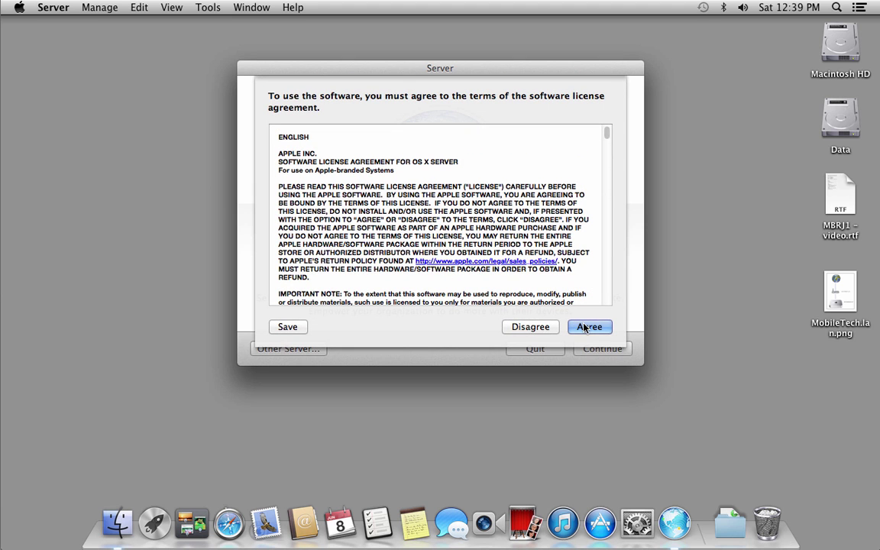
click(588, 327)
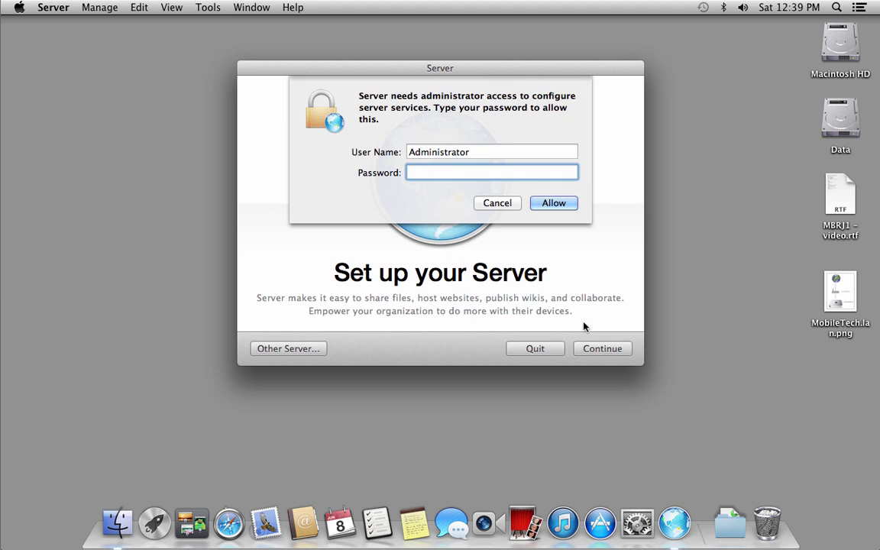
text(••••••)
click(529, 203)
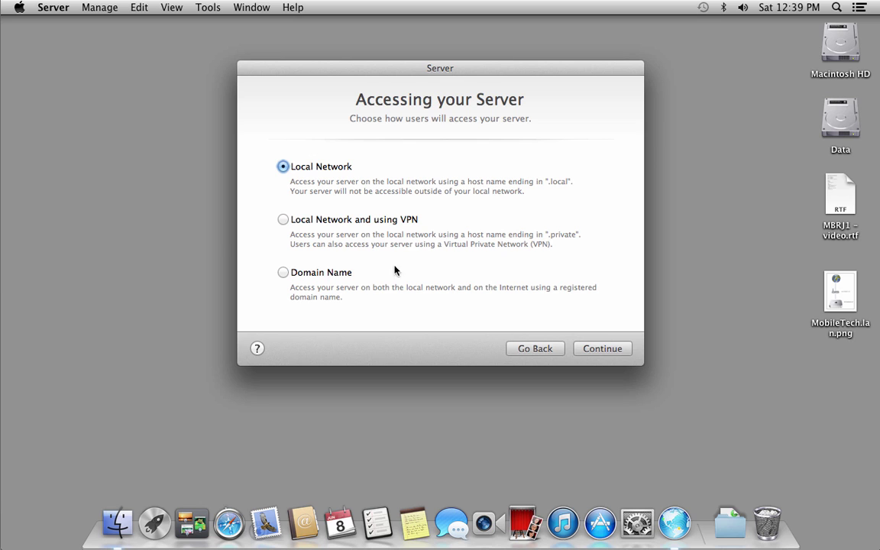
Step: Choose Domain Name access, and set the computer name to server1 and the host name to server1.mobiletech.lan
click(287, 275)
click(589, 348)
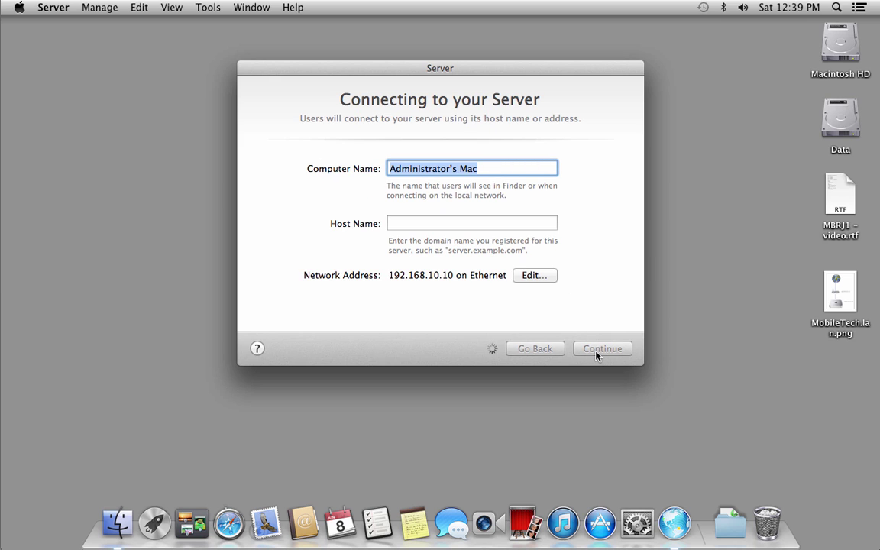
text(s)
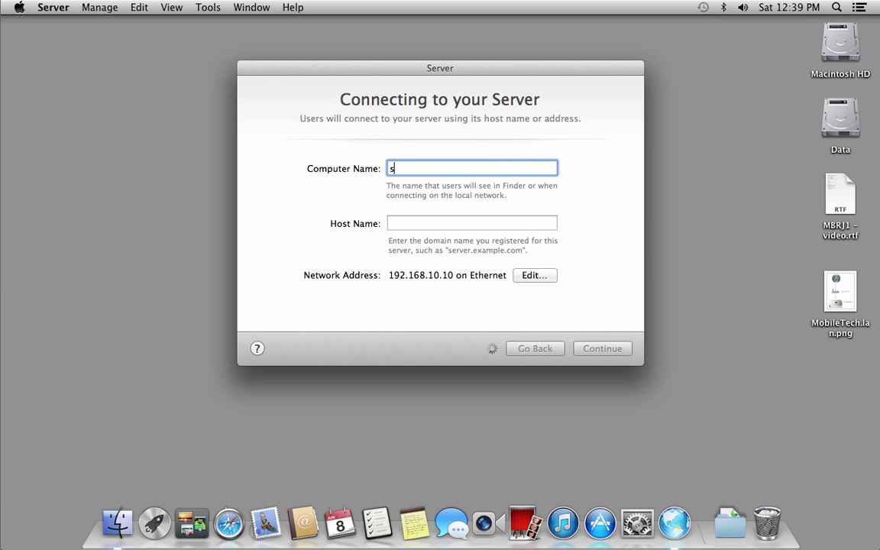
text(erver1)
key(Tab)
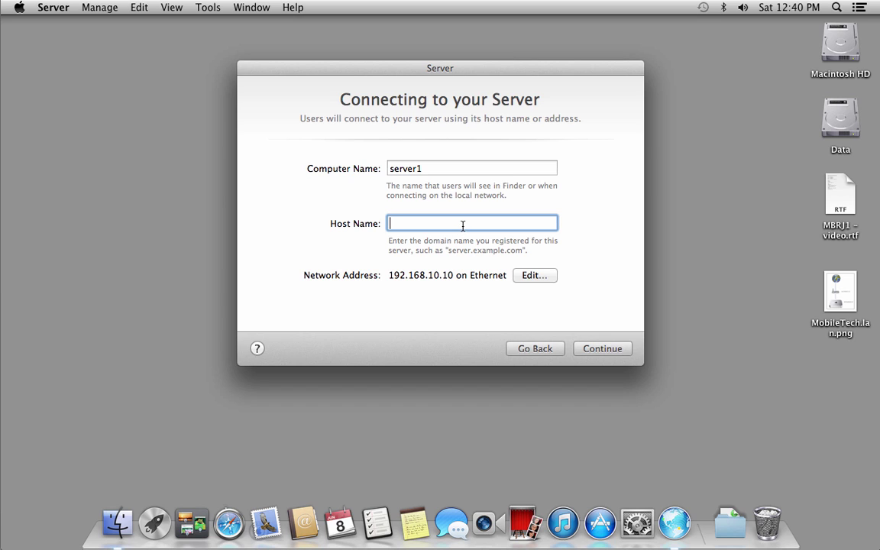
text(server1.mobiletech.lan)
click(595, 349)
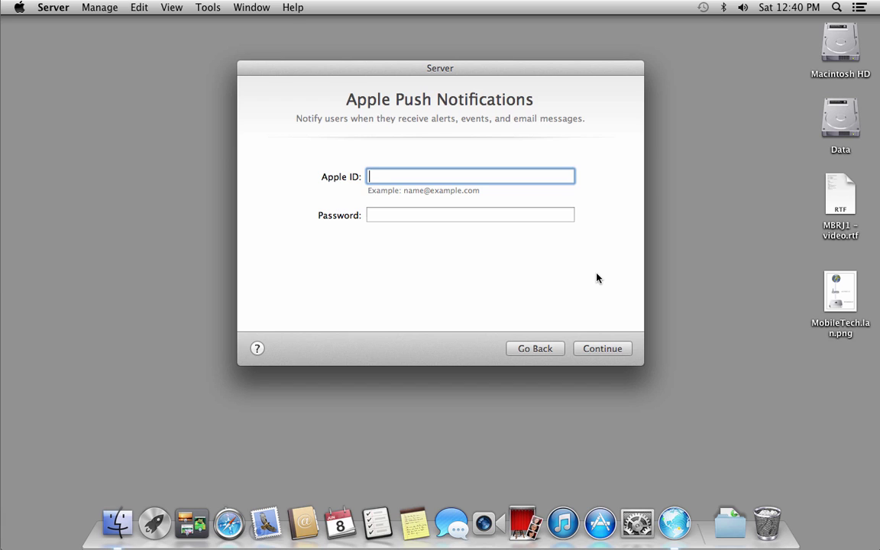
Step: Continue past Apple Push Notifications to finish the server setup, and enlarge the Server window with the Next Steps section hidden
click(595, 349)
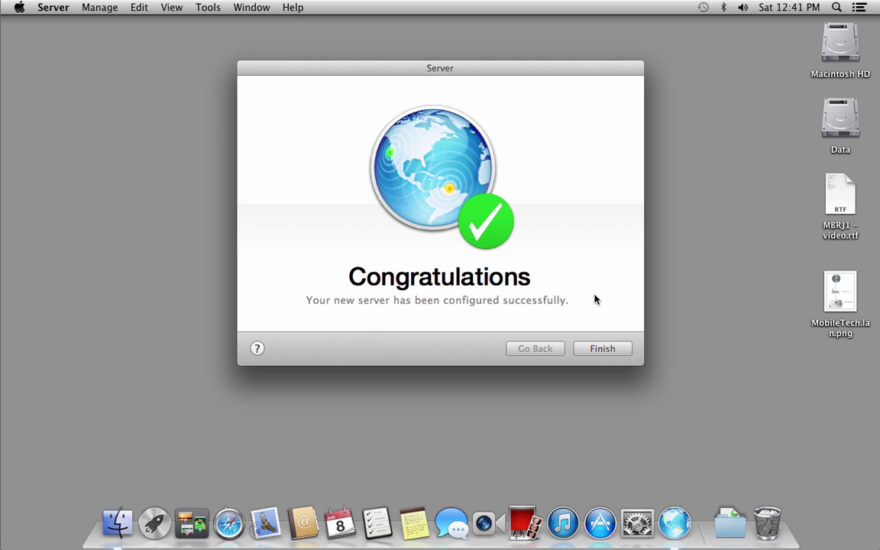
click(596, 349)
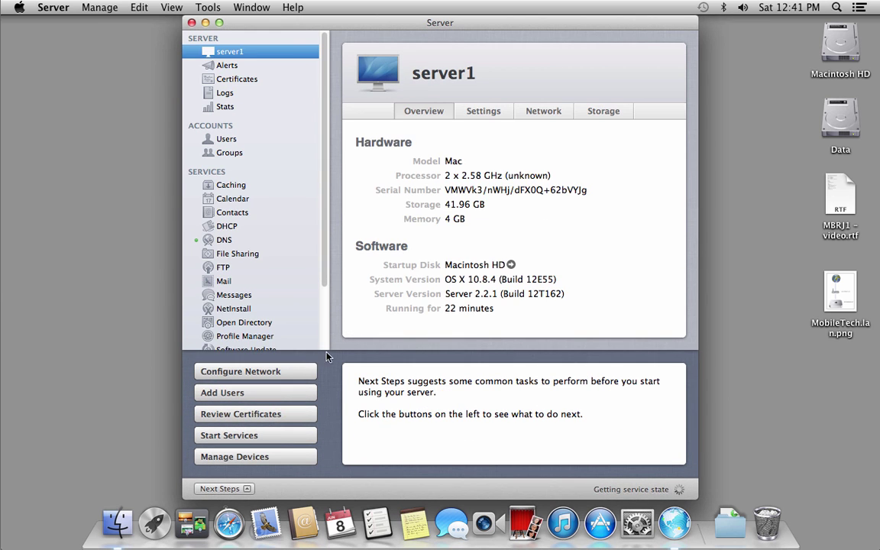
click(224, 489)
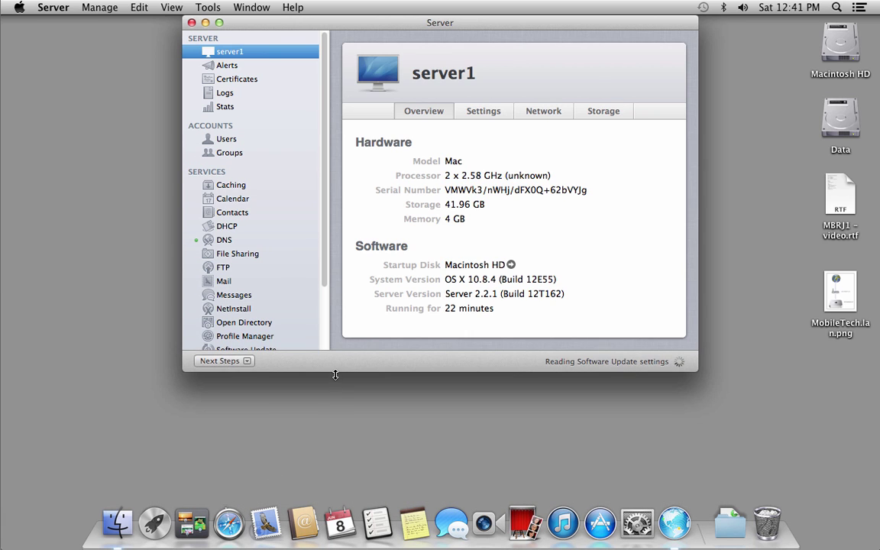
drag(334, 372, 336, 477)
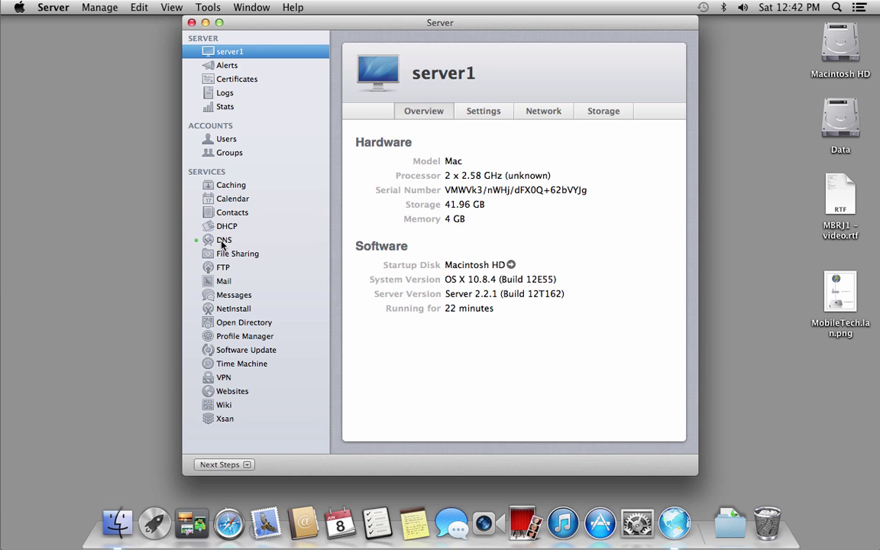
Step: Open the DNS service settings and review the list of forwarding servers
click(223, 241)
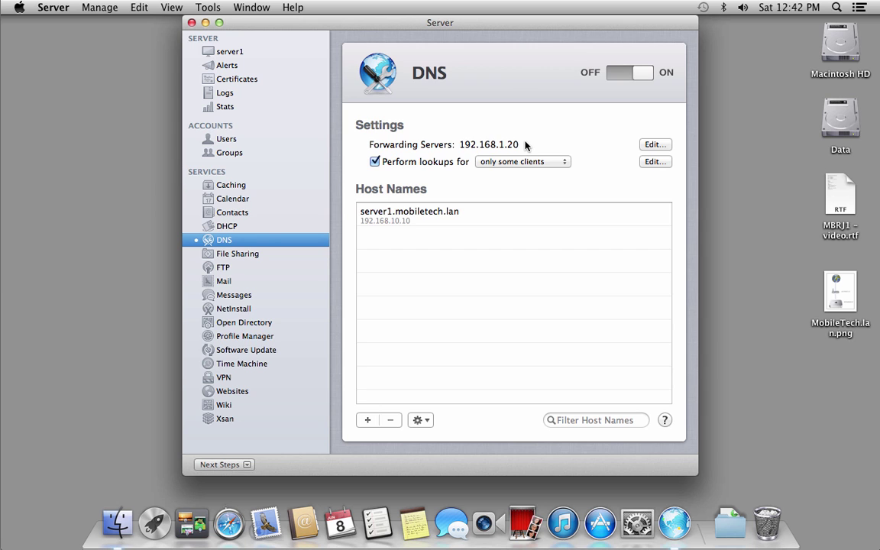
click(654, 145)
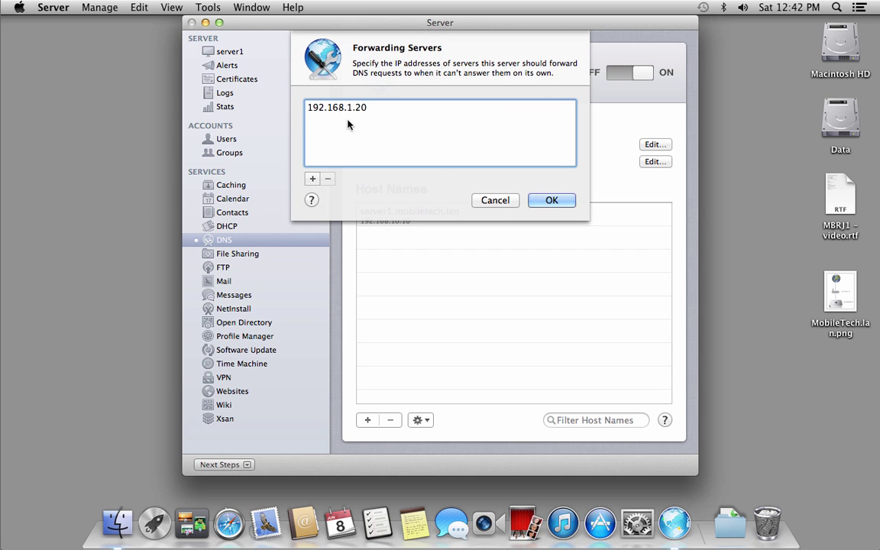
click(550, 200)
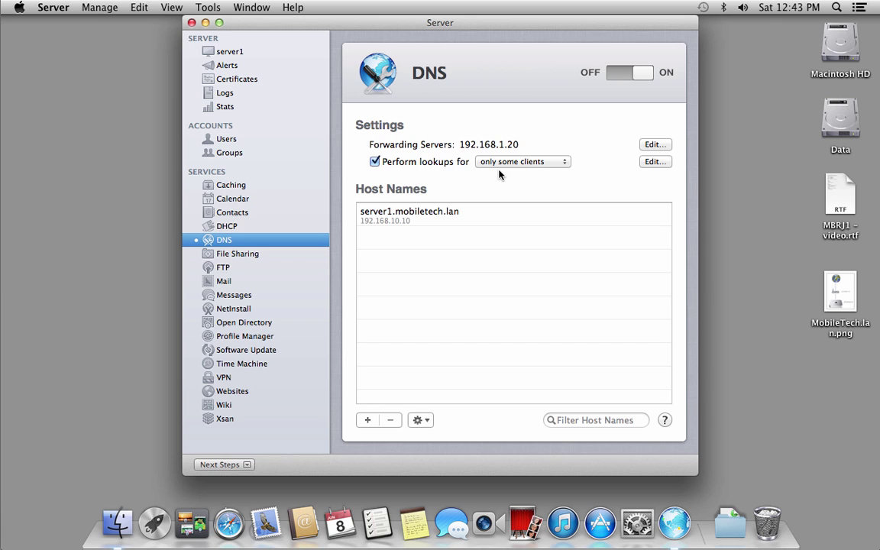
Step: Review the clients allowed to use DNS lookups, and set lookups to be performed for all clients
click(653, 162)
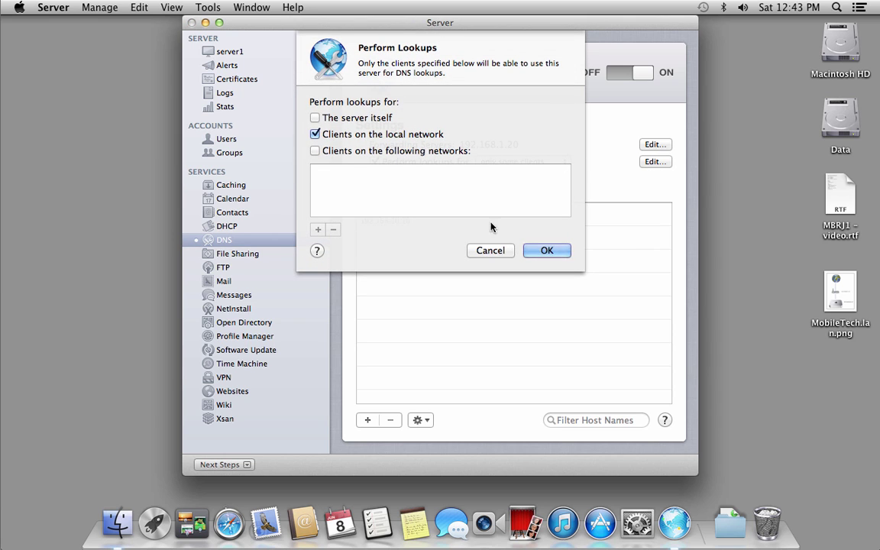
click(502, 254)
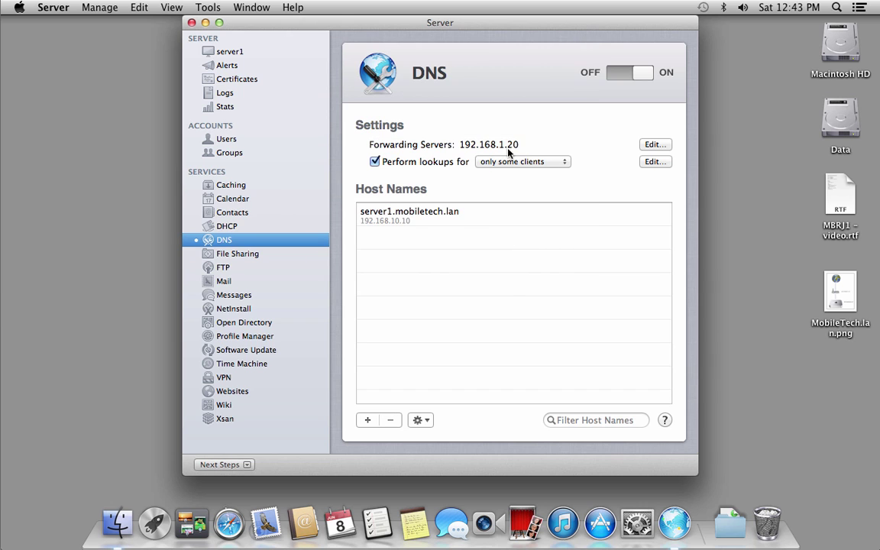
click(517, 164)
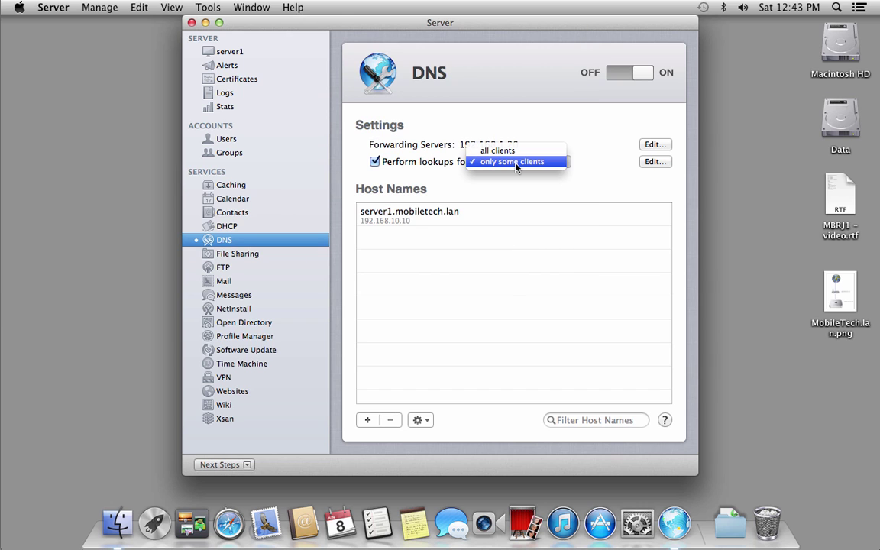
click(516, 152)
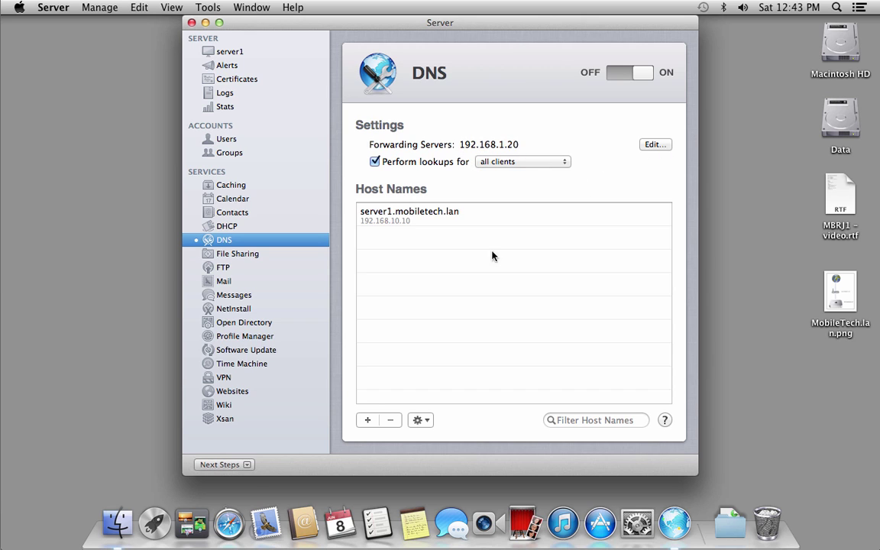
Step: Show all DNS records and examine the primary and reverse zones of server1.mobiletech.lan
click(417, 213)
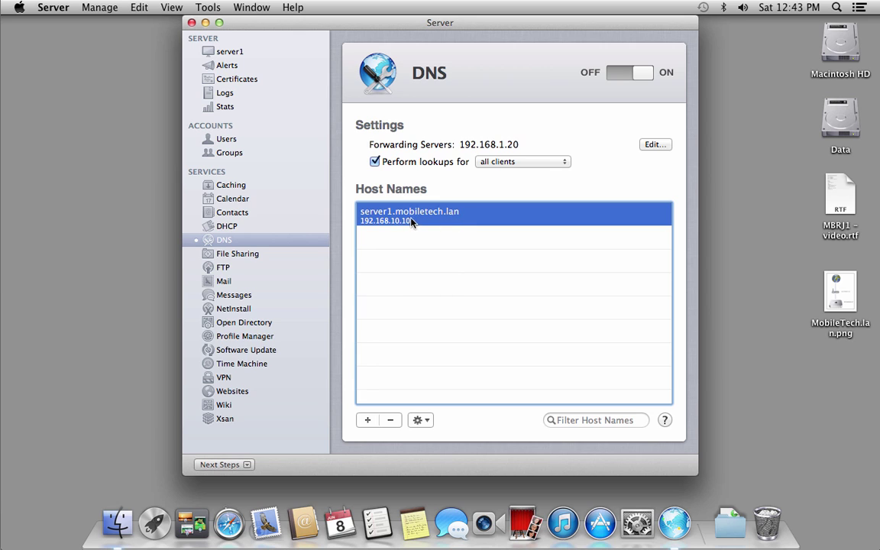
click(426, 423)
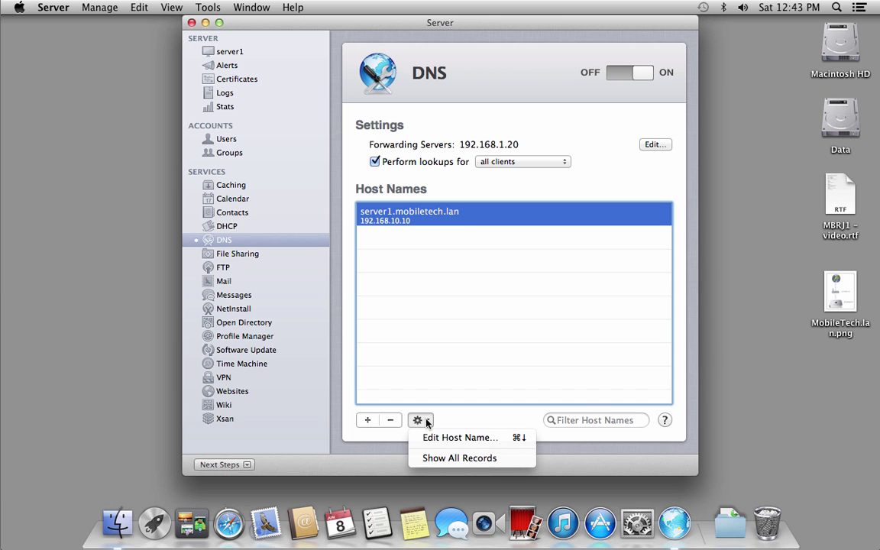
click(435, 458)
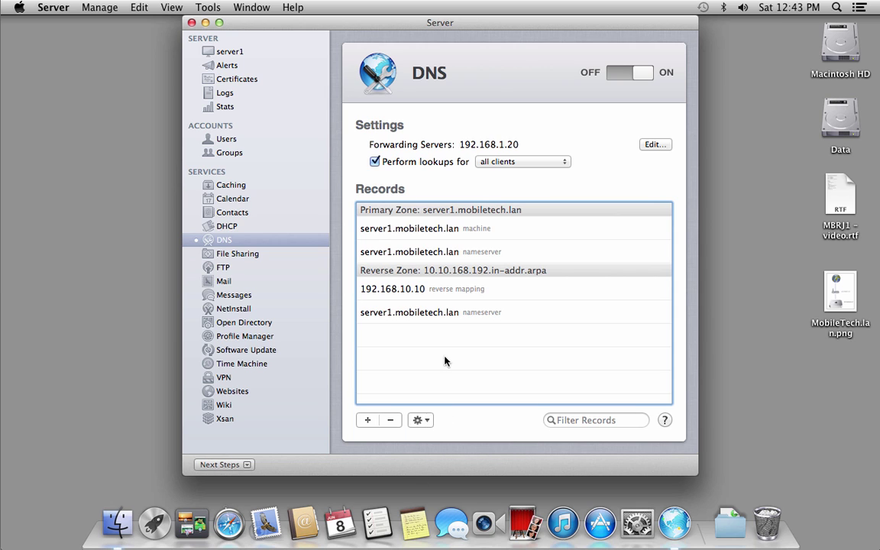
click(425, 211)
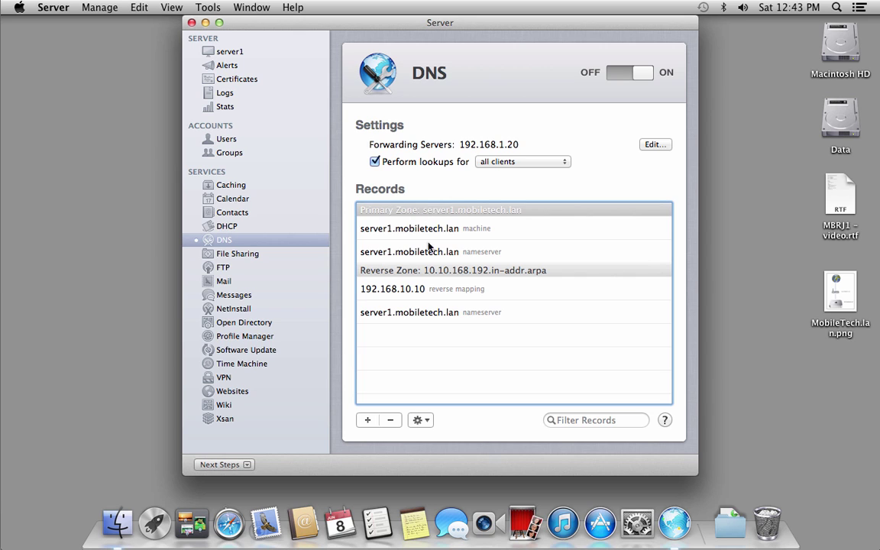
click(433, 272)
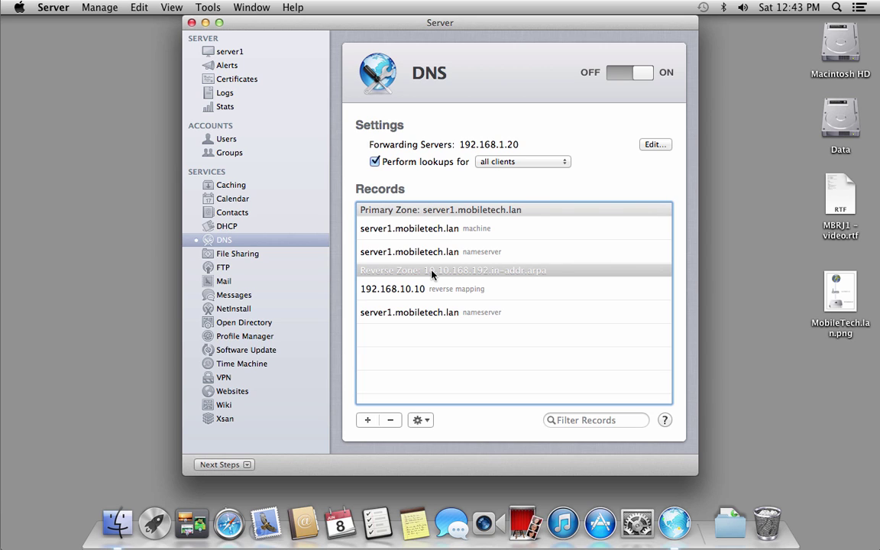
click(446, 212)
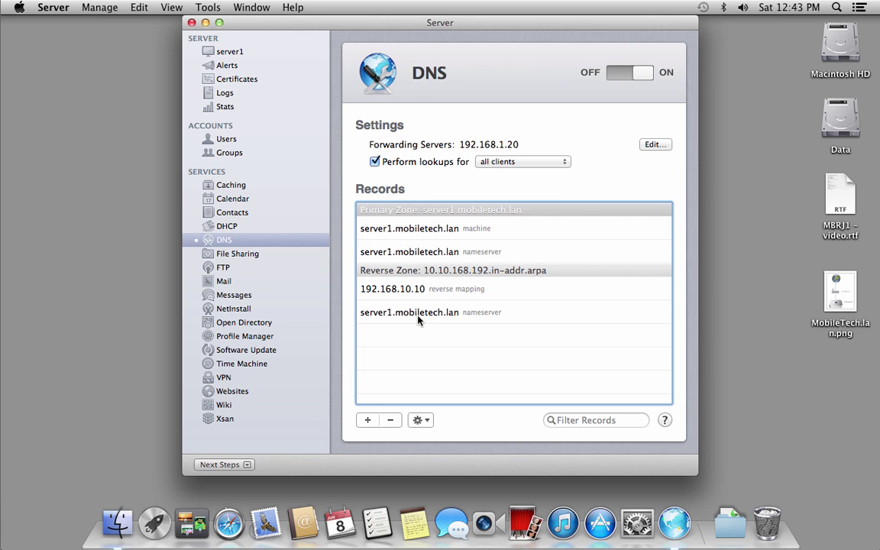
Step: Add a primary DNS zone named mobiletech.lan and select it in the records list
click(368, 421)
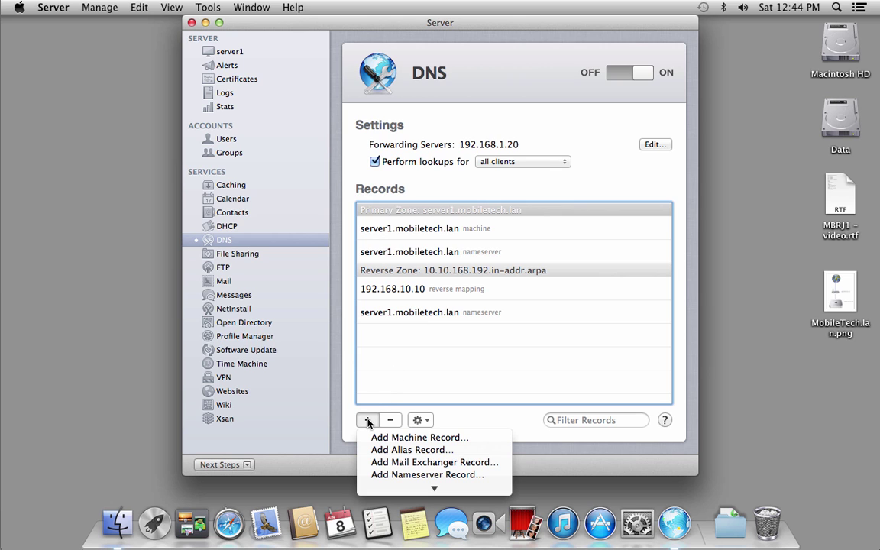
mouse_move(396, 487)
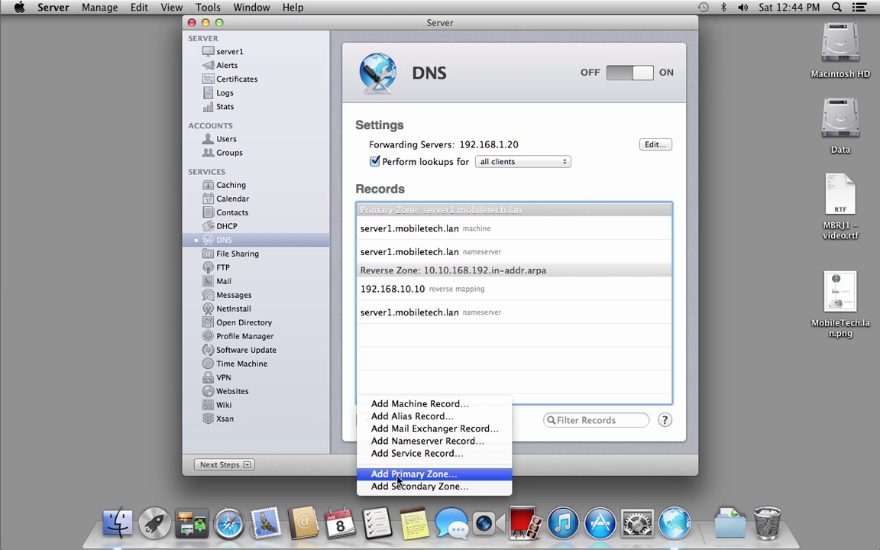
click(397, 475)
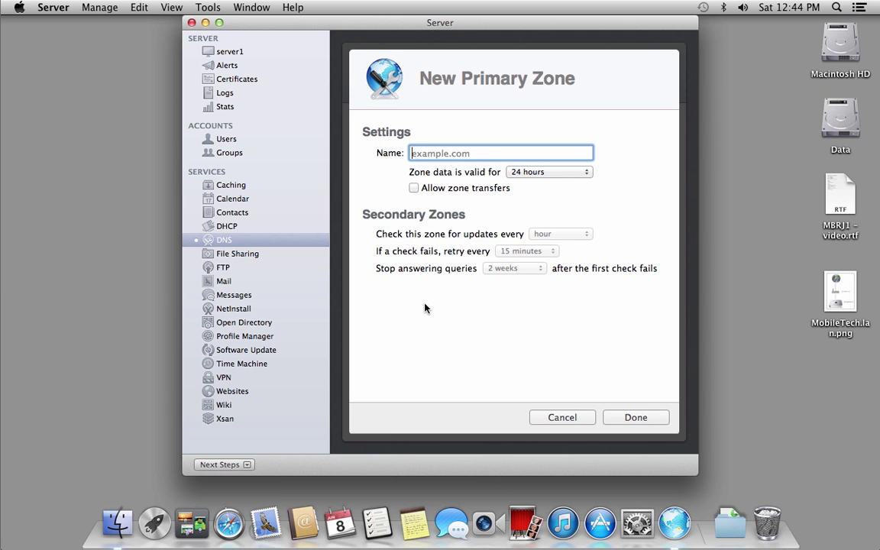
text(mobile)
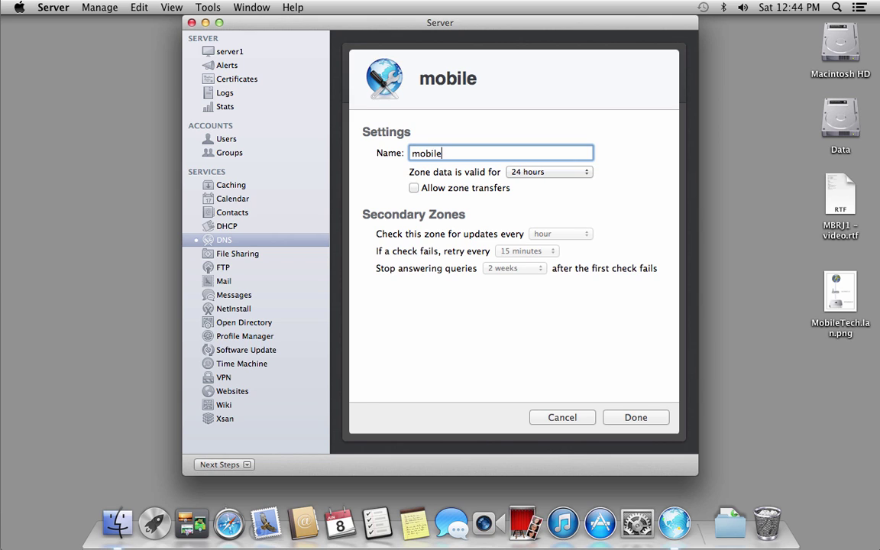
text(tech.lan)
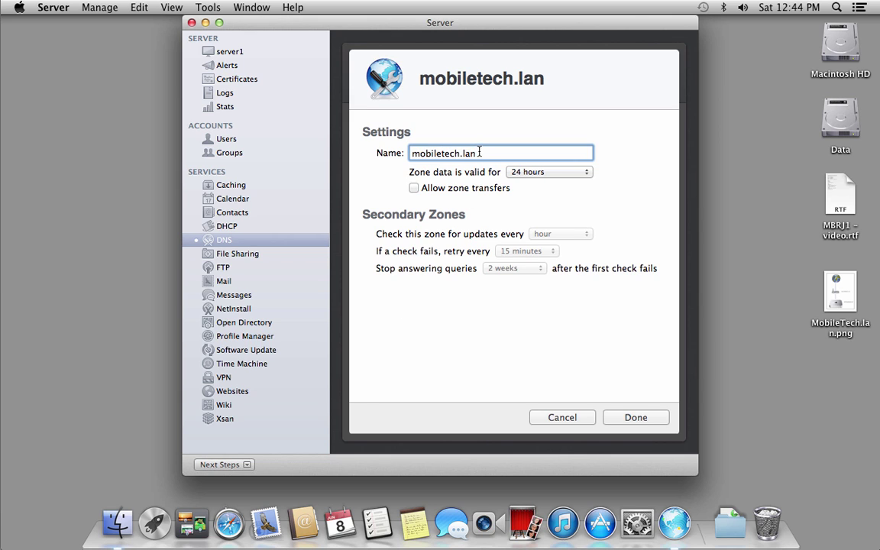
drag(477, 153, 380, 155)
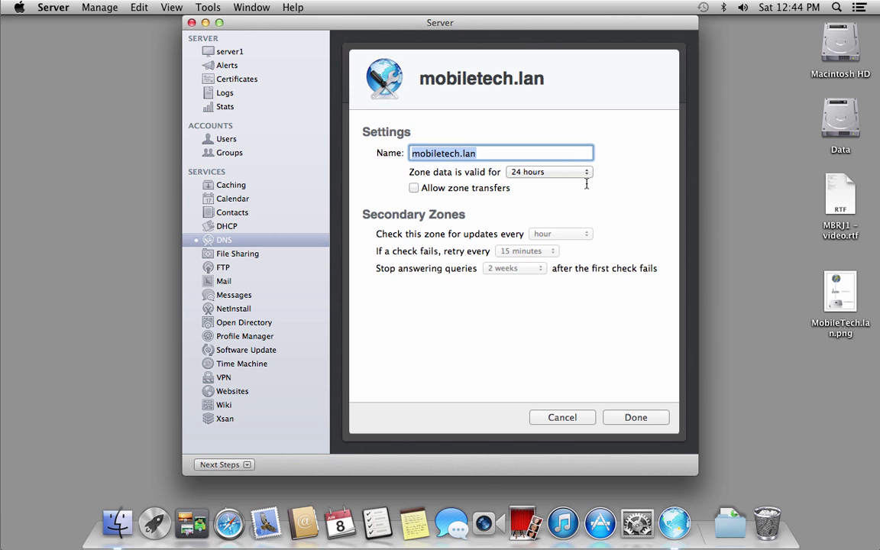
click(631, 418)
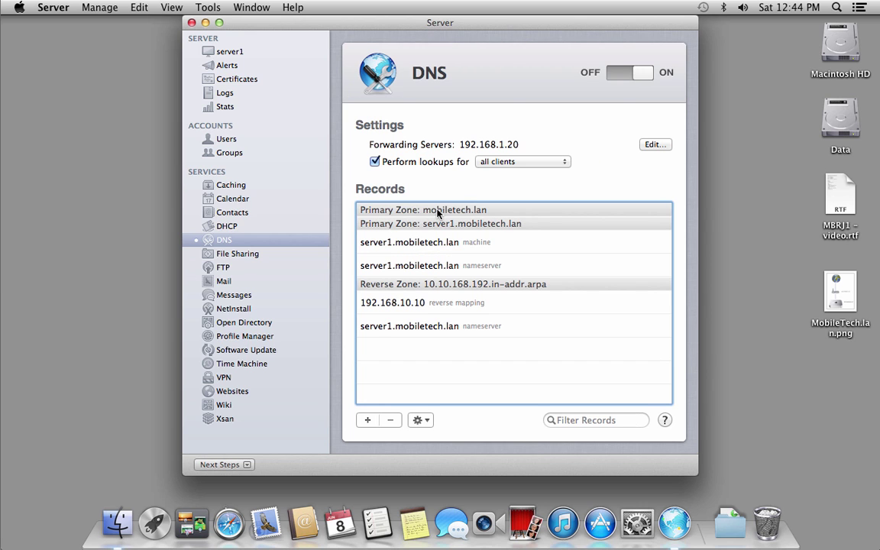
click(437, 210)
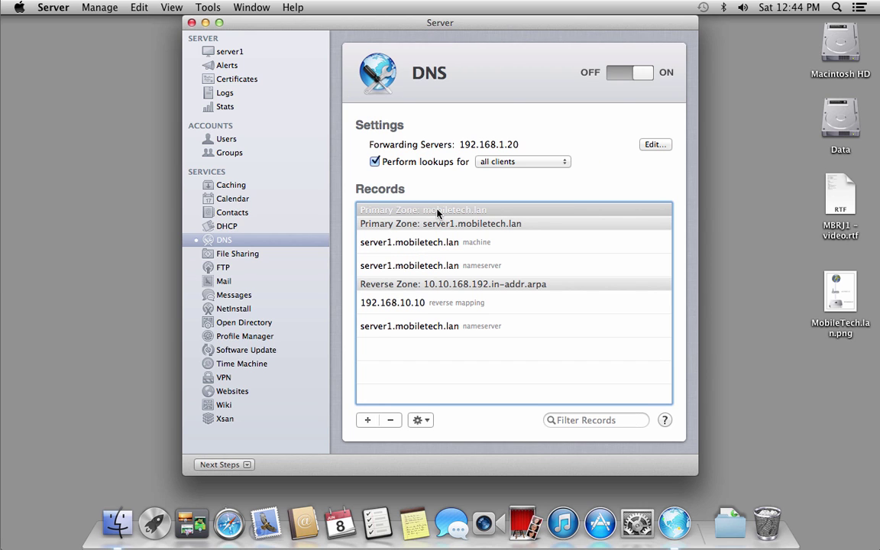
Step: Start a new machine record in the mobiletech.lan zone with the host name server1
click(367, 420)
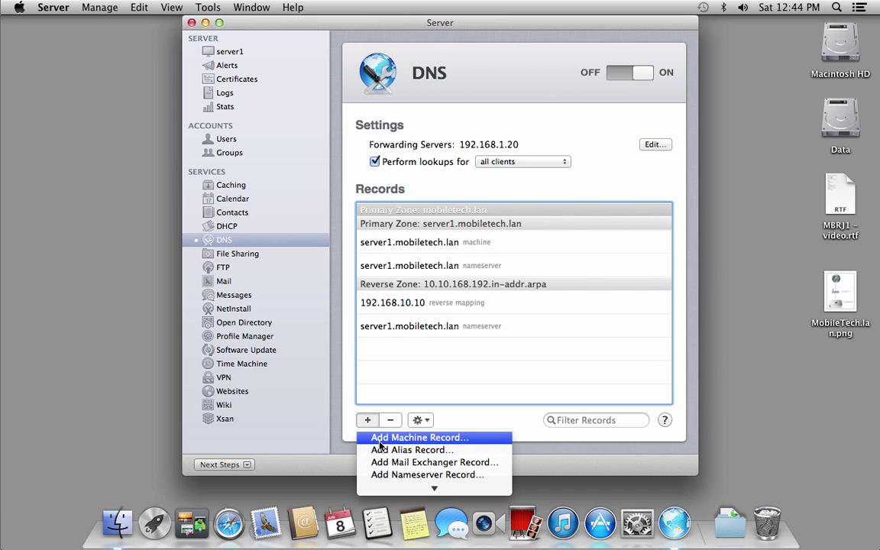
click(369, 437)
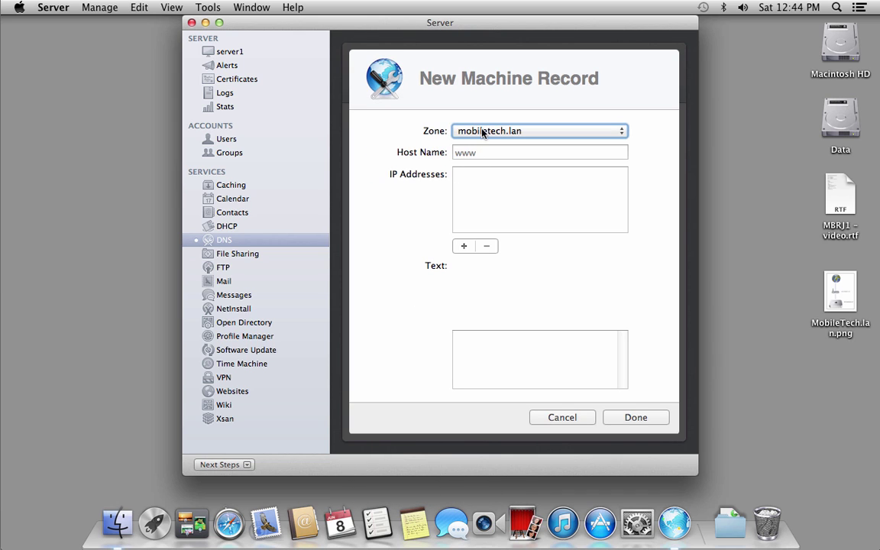
click(520, 133)
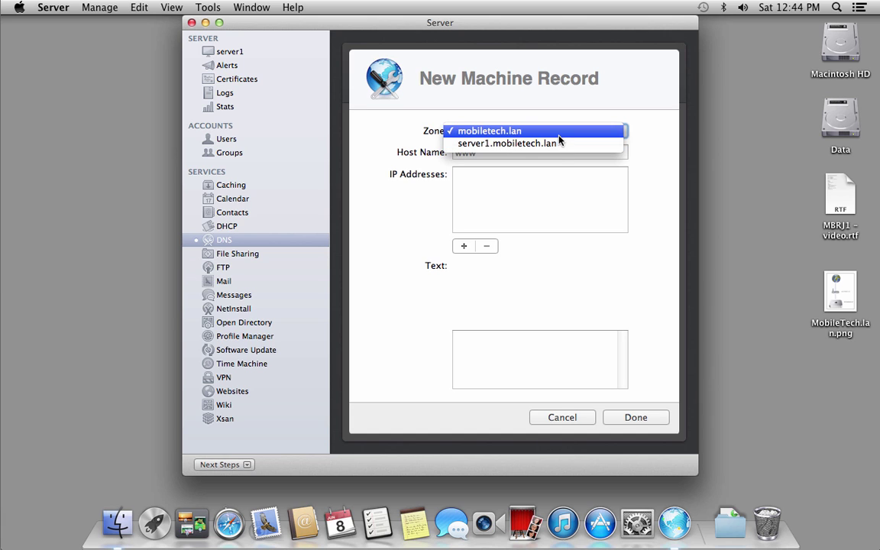
click(561, 139)
click(520, 152)
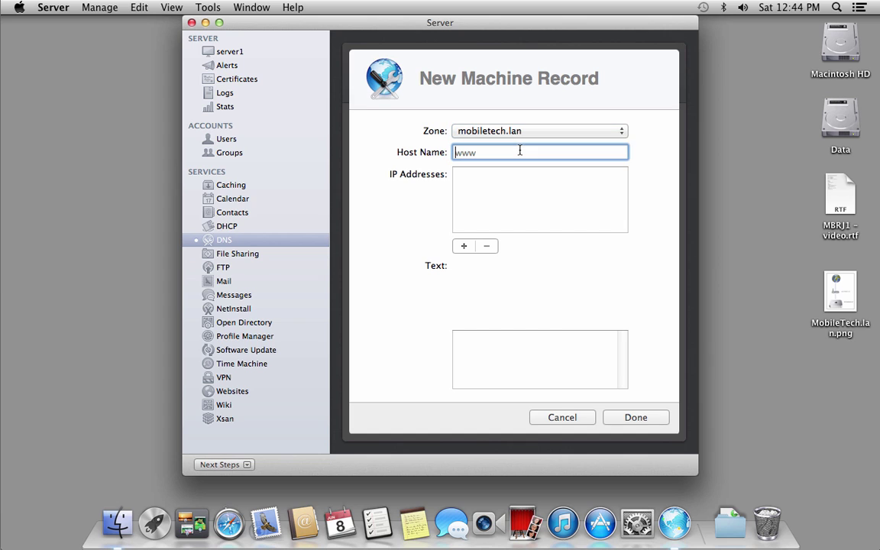
text(ser)
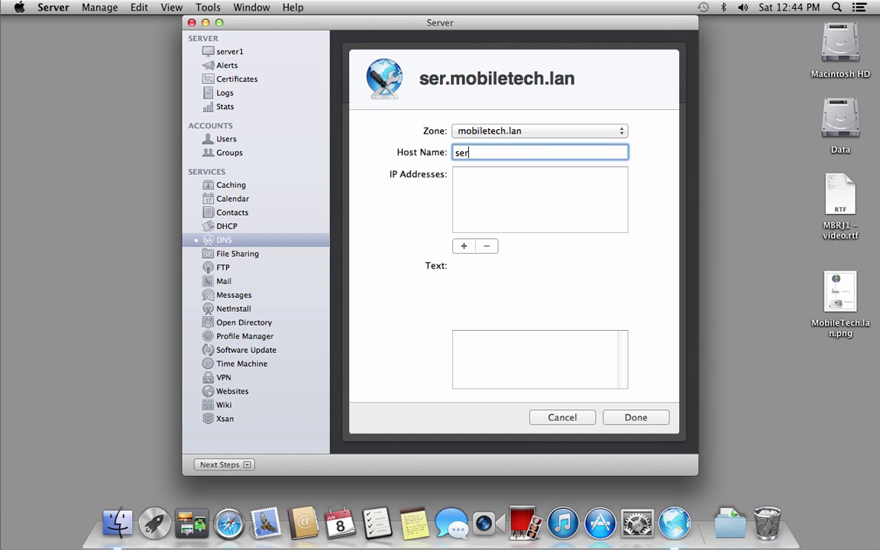
text(ver1)
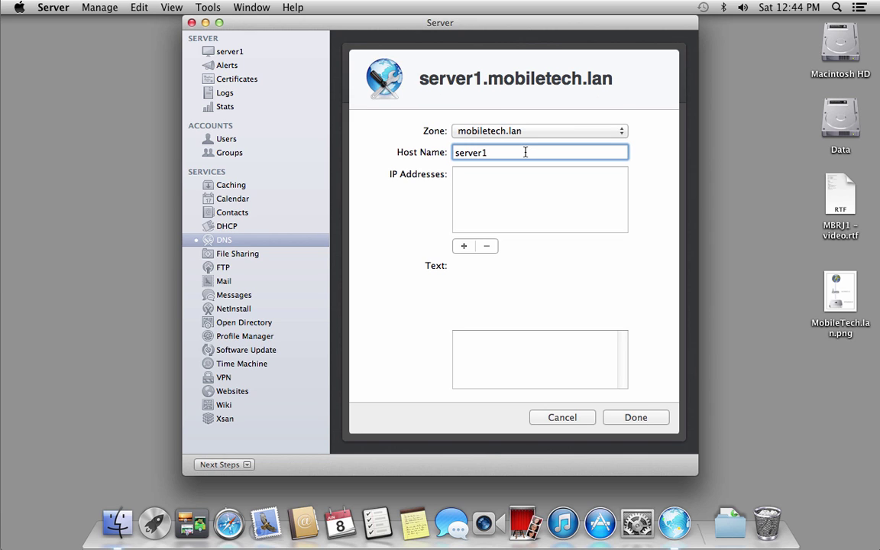
text(.mobi)
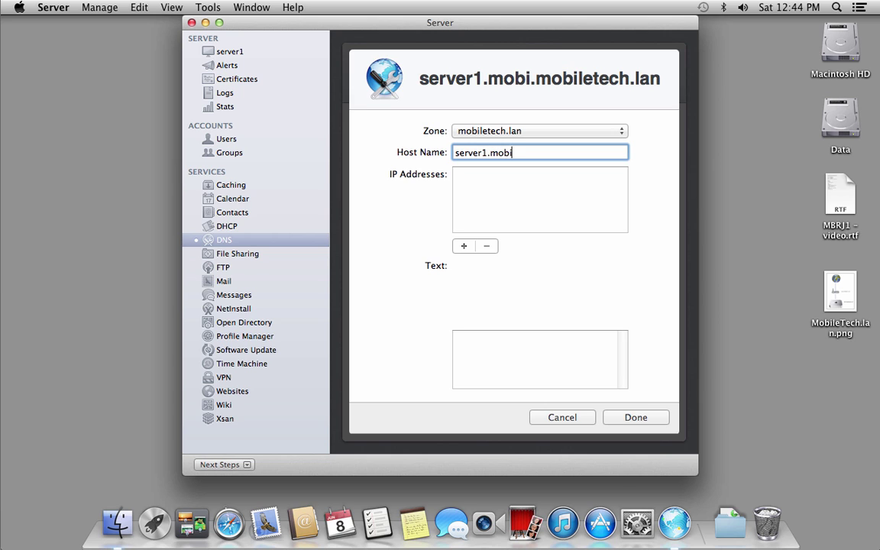
text(l)
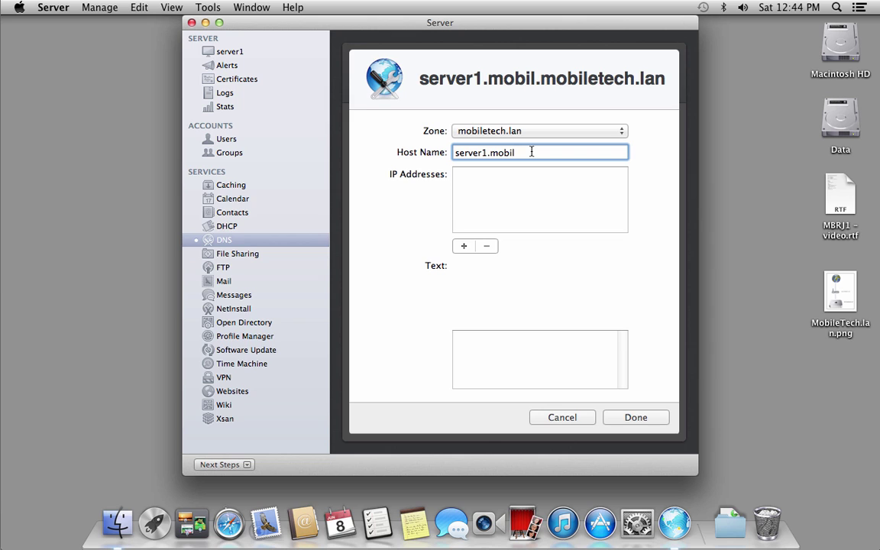
key(BackSpace)
key(BackSpace)
key(BackSpace)
key(BackSpace)
key(BackSpace)
key(BackSpace)
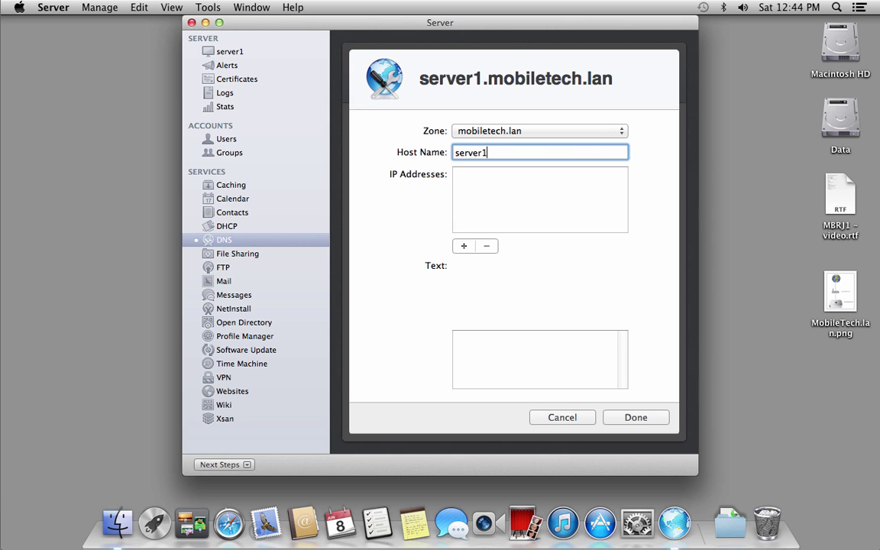
Step: Add the IP address 192.168.10.10 to the server1 machine record and save the record
click(464, 246)
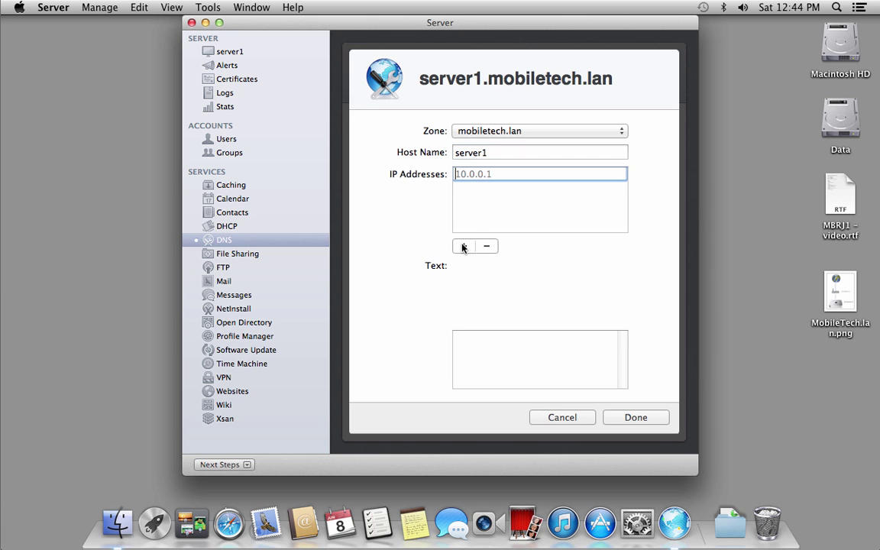
text(192.168.10.1)
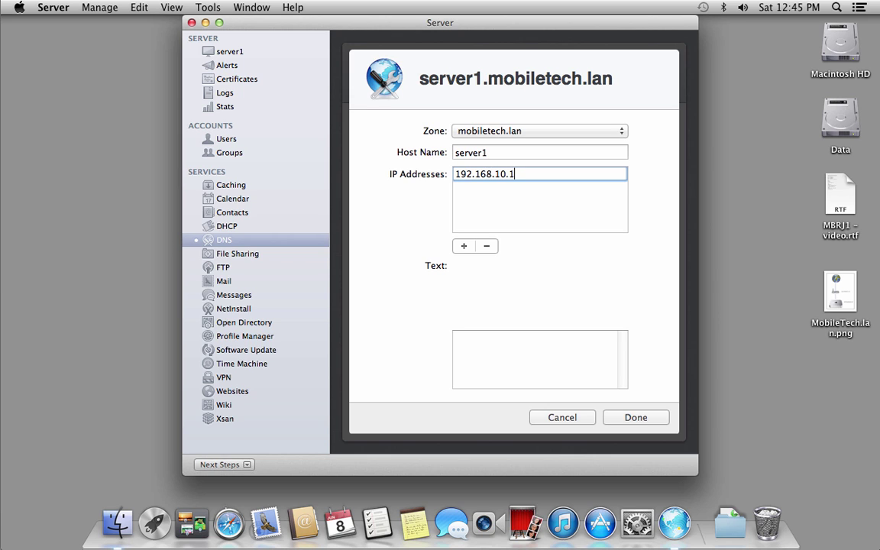
text(0)
click(633, 417)
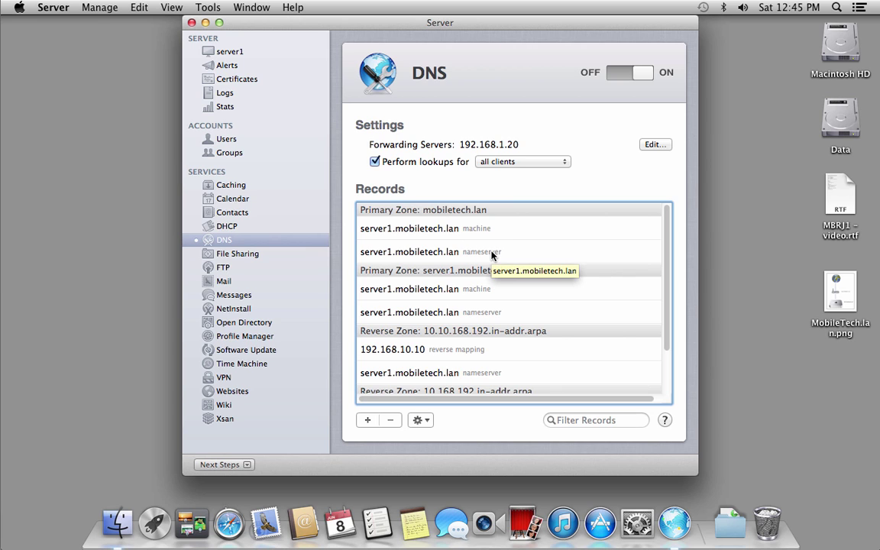
Step: Delete the primary zone server1.mobiletech.lan from the DNS records
click(457, 275)
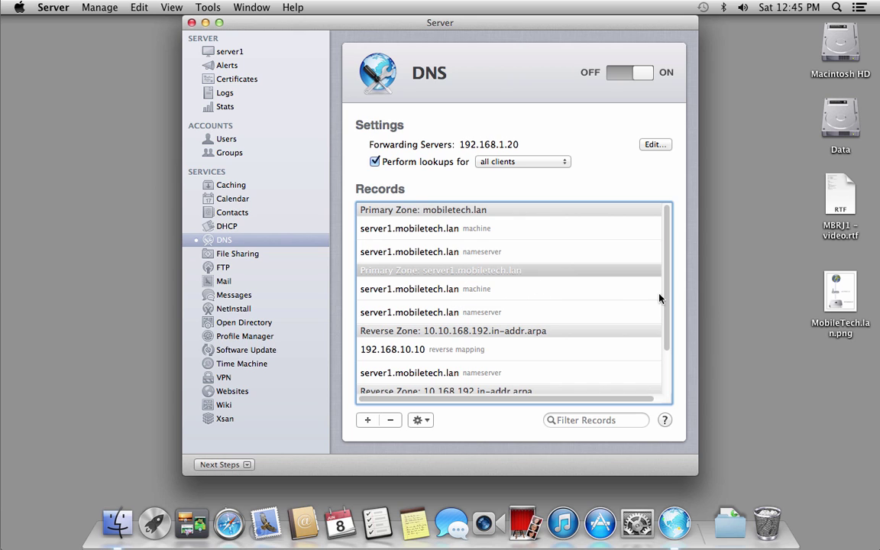
scroll(666, 319, down, 2)
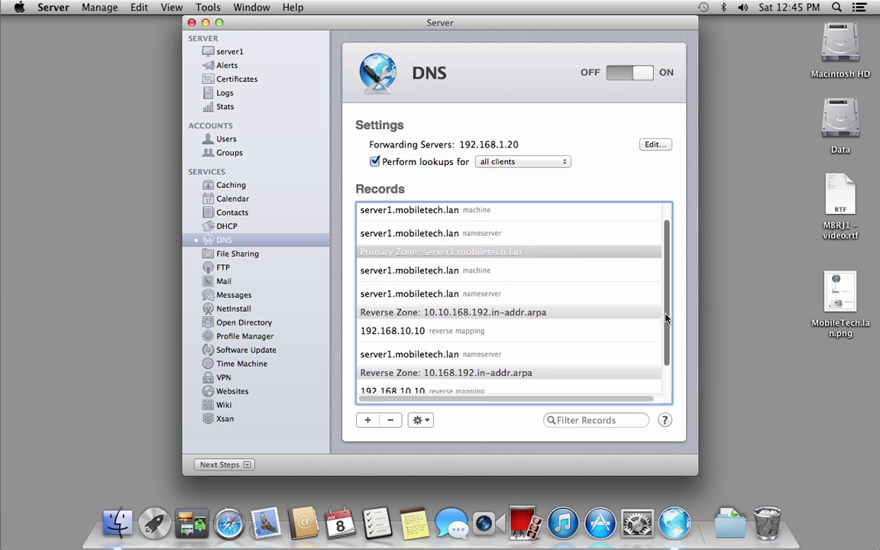
click(391, 421)
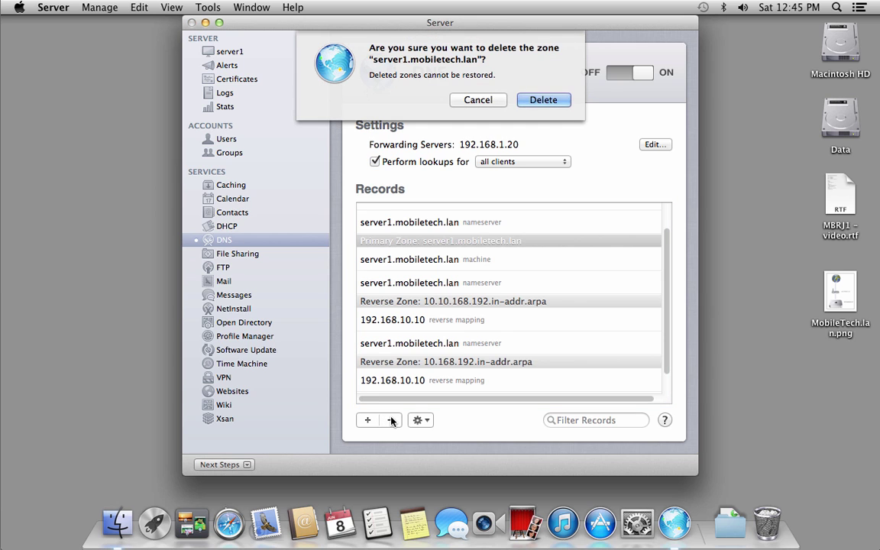
click(538, 101)
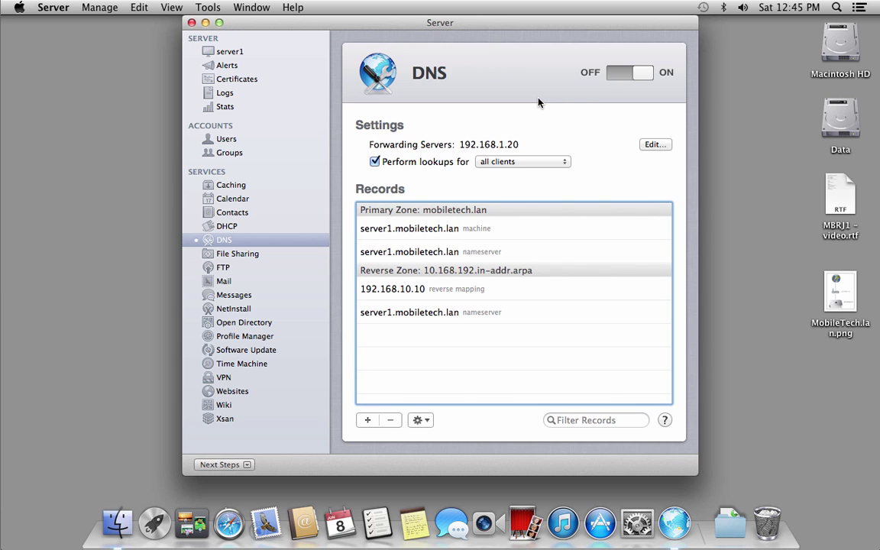
Step: Review the mobiletech.lan primary zone and the reverse zone, checking the server1 machine record and the 192.168.10.10 reverse mapping
click(485, 213)
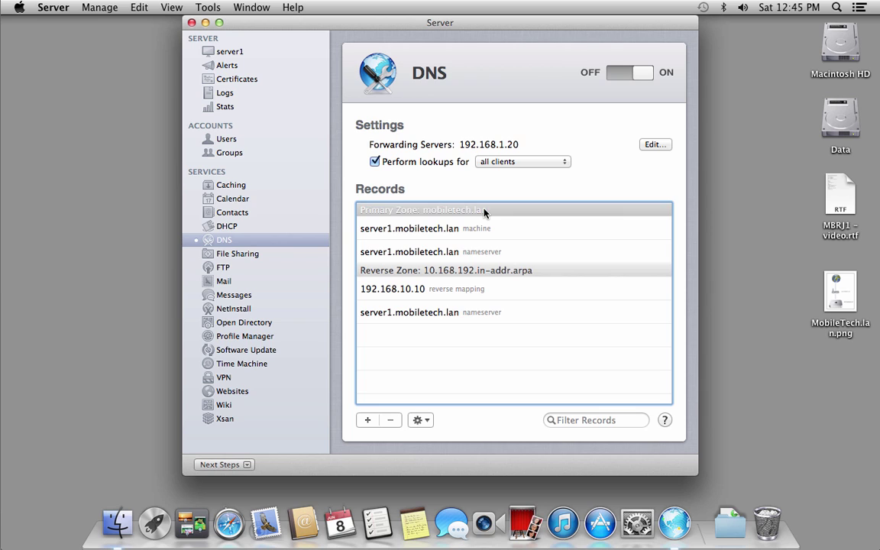
click(482, 271)
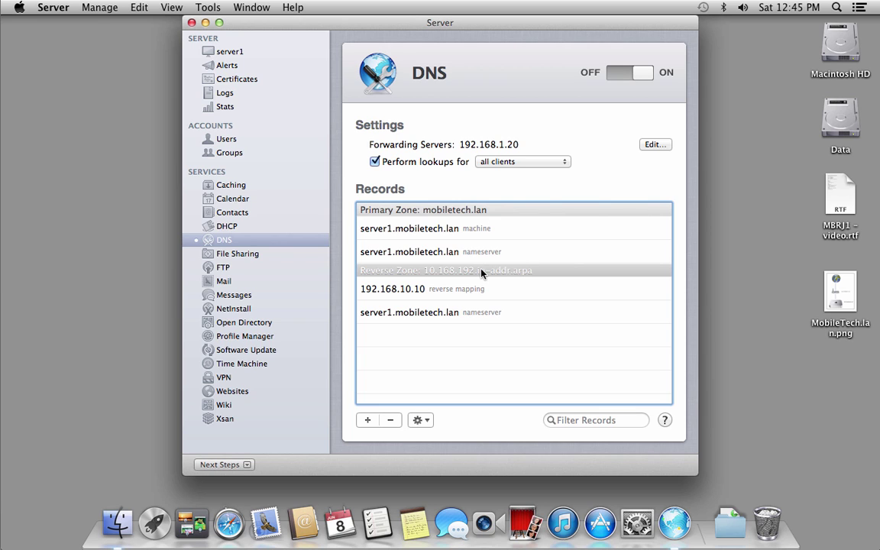
double_click(479, 229)
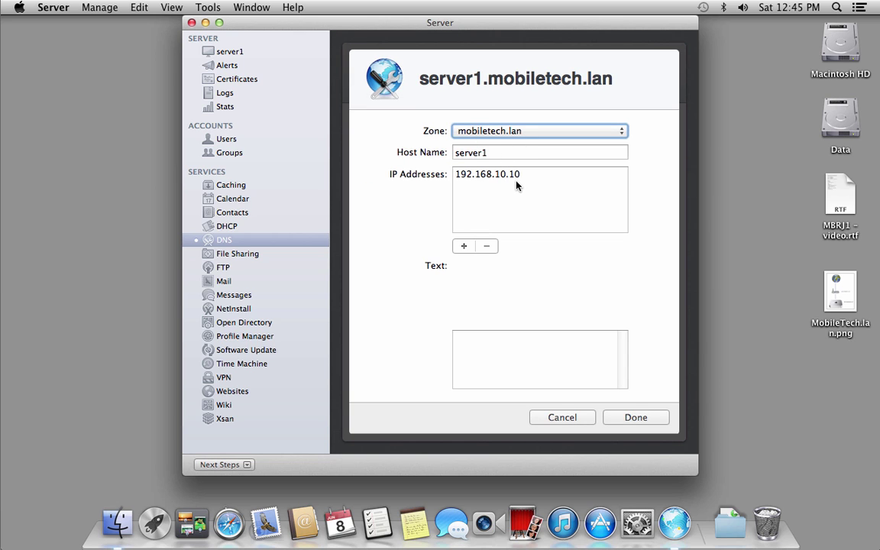
click(564, 418)
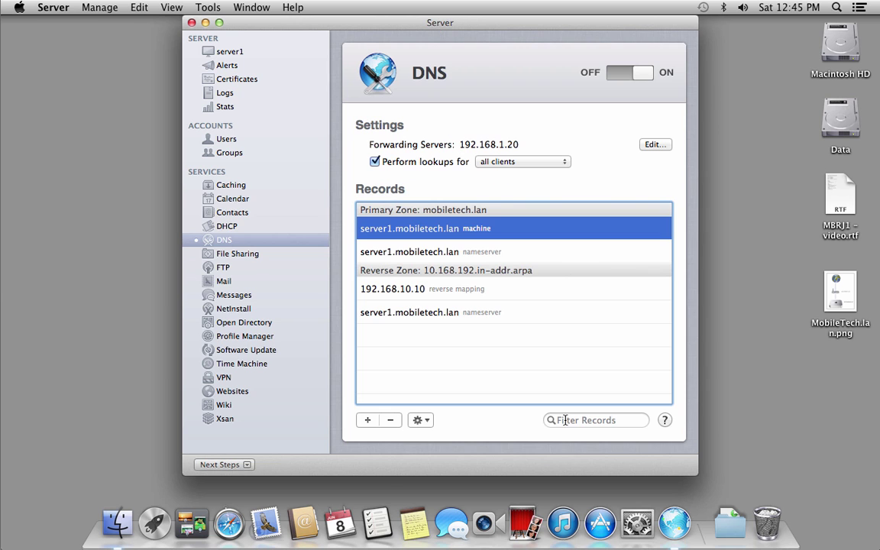
double_click(426, 296)
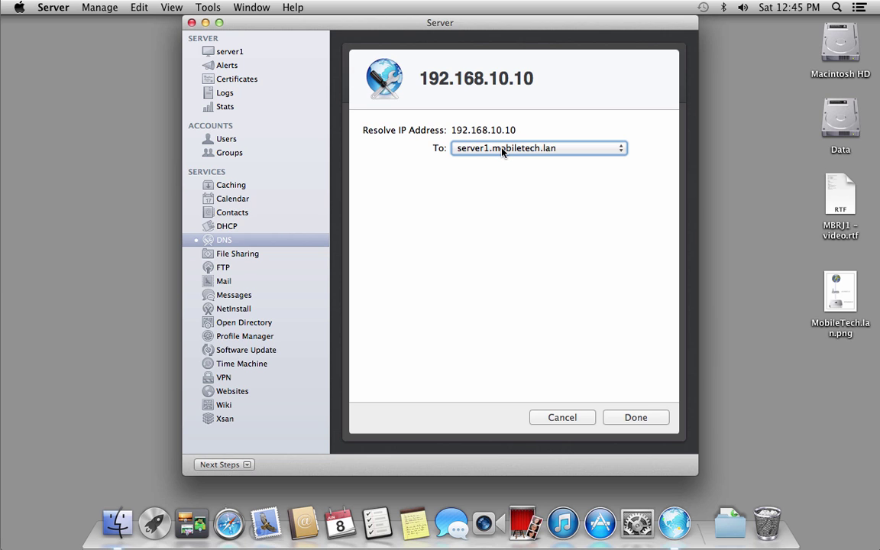
click(610, 417)
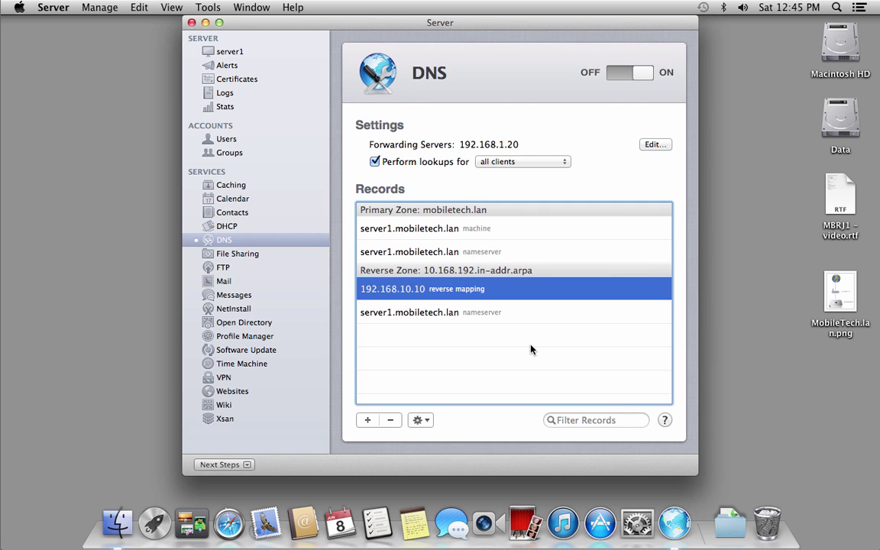
click(532, 349)
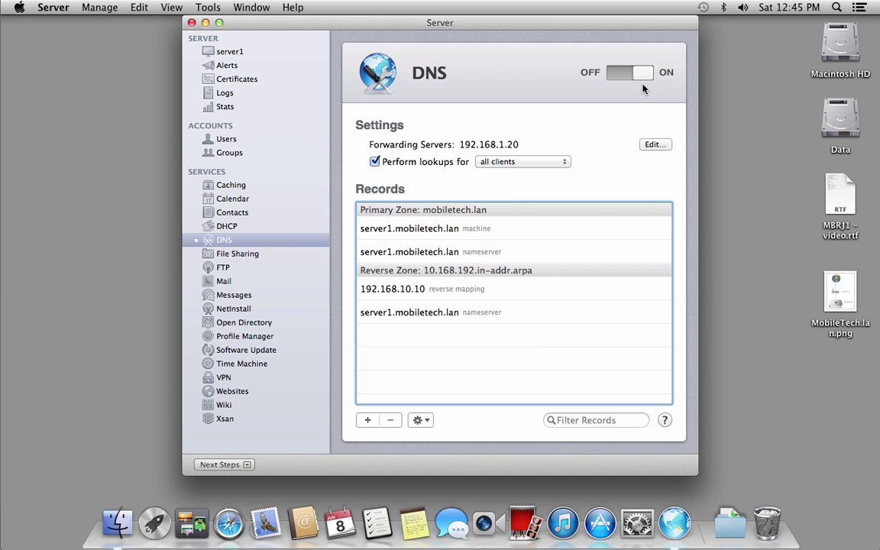
Step: Open the Ethernet DNS settings in System Preferences and remove 192.168.1.20 from the DNS servers
click(139, 52)
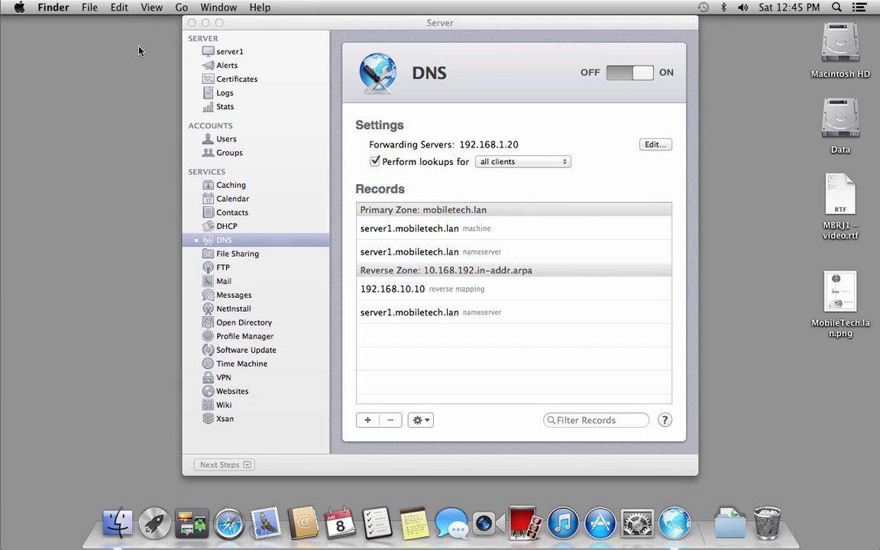
click(635, 527)
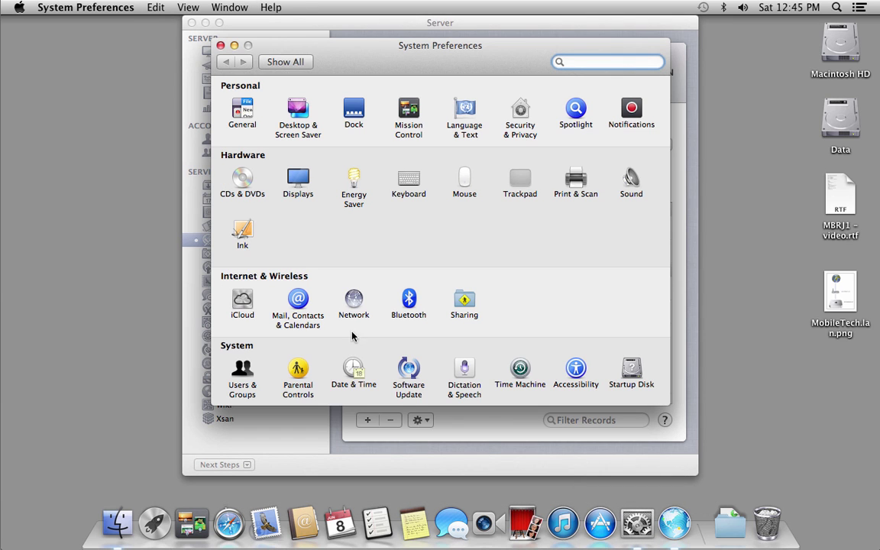
click(350, 311)
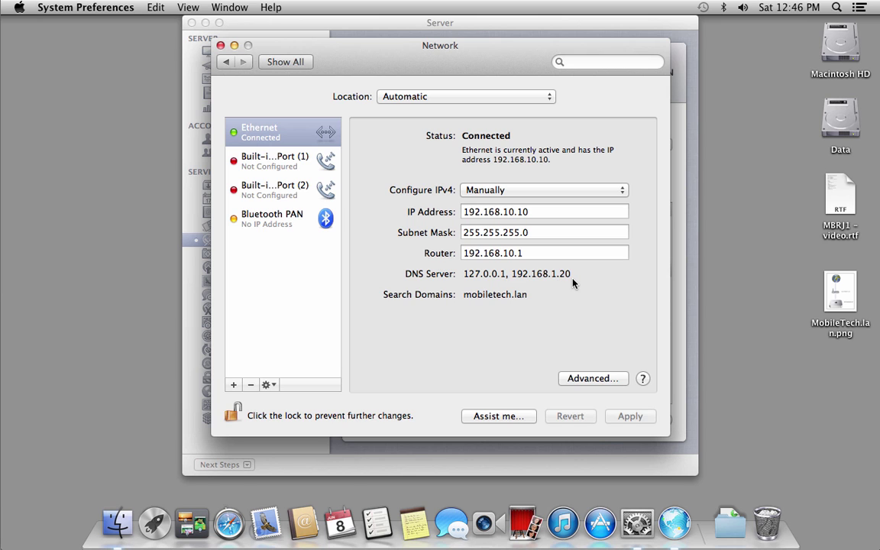
click(588, 378)
click(371, 121)
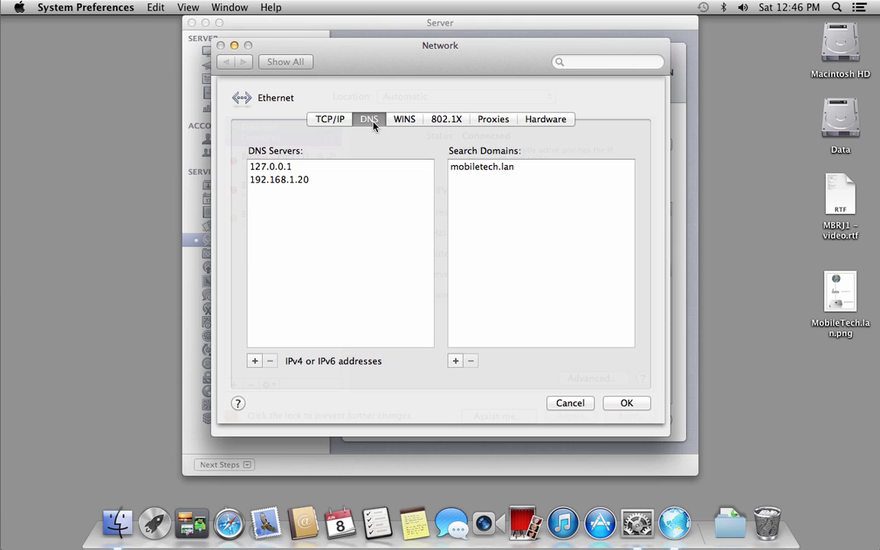
click(314, 180)
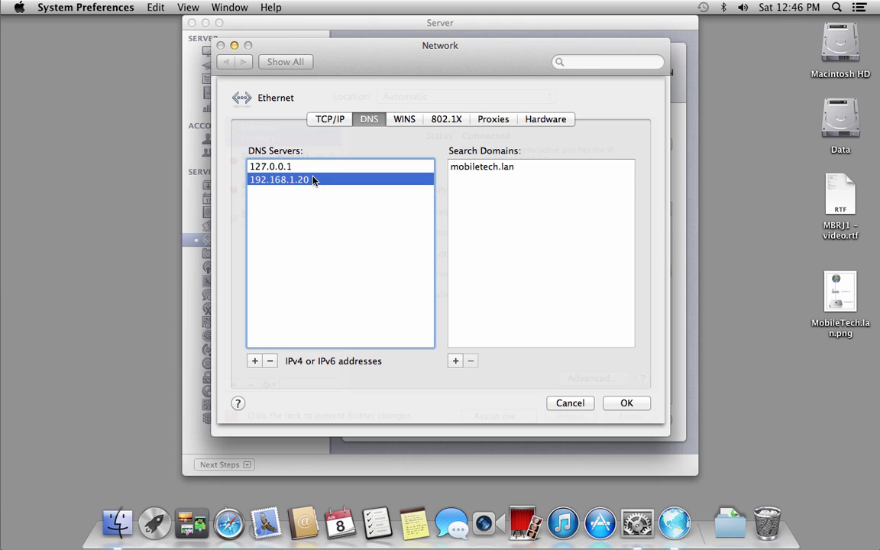
click(271, 361)
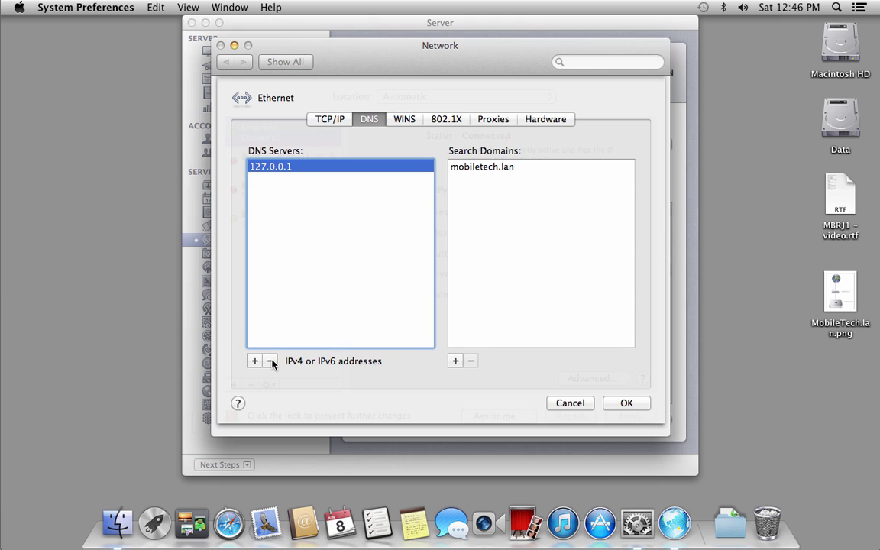
Step: Change the remaining Ethernet DNS server to 192.168.10.10, apply the network settings and close System Preferences
double_click(290, 168)
text(1)
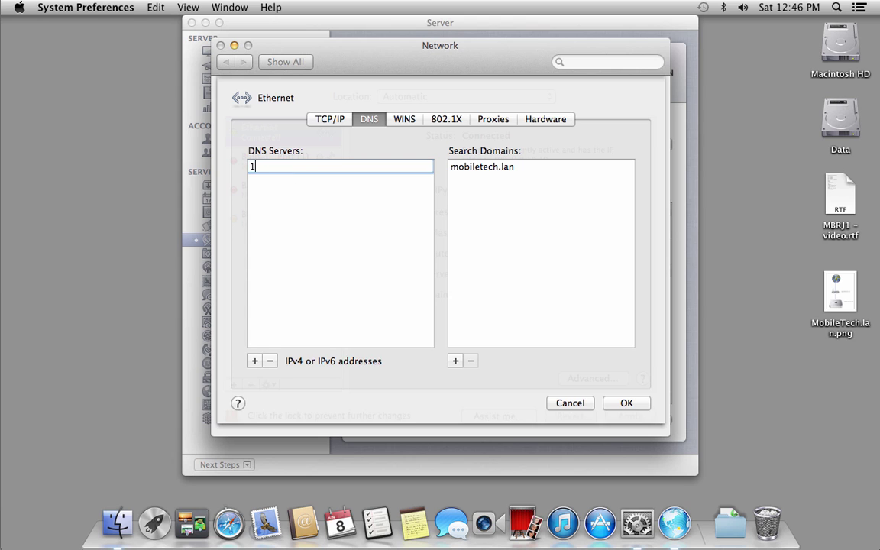
text(92.168.10.10)
click(292, 198)
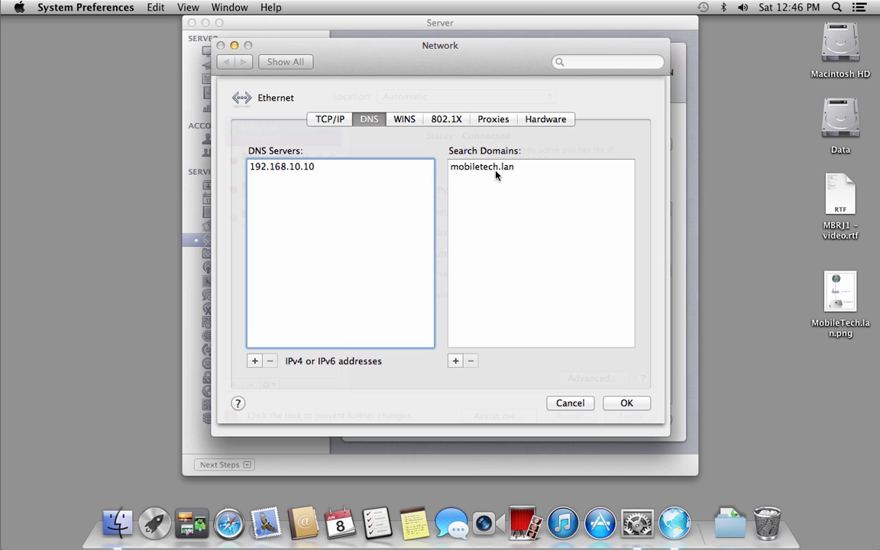
click(621, 403)
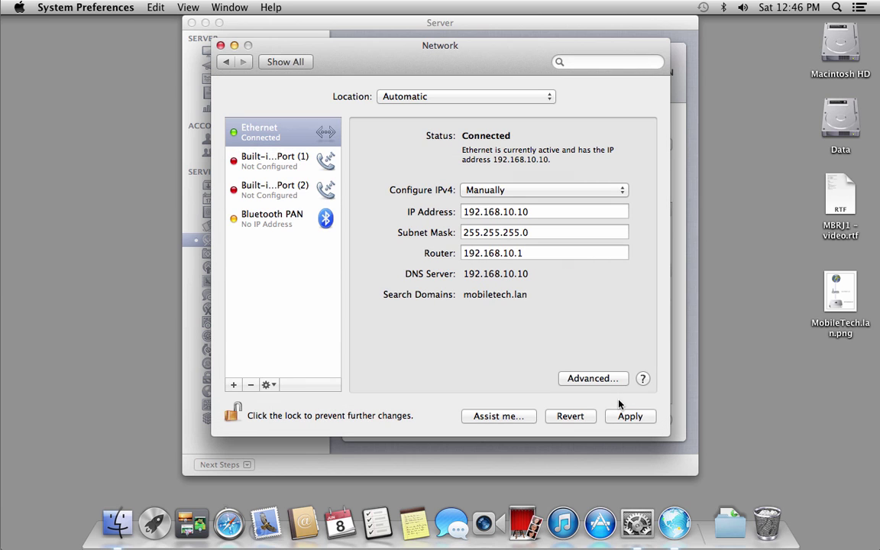
click(620, 417)
click(220, 45)
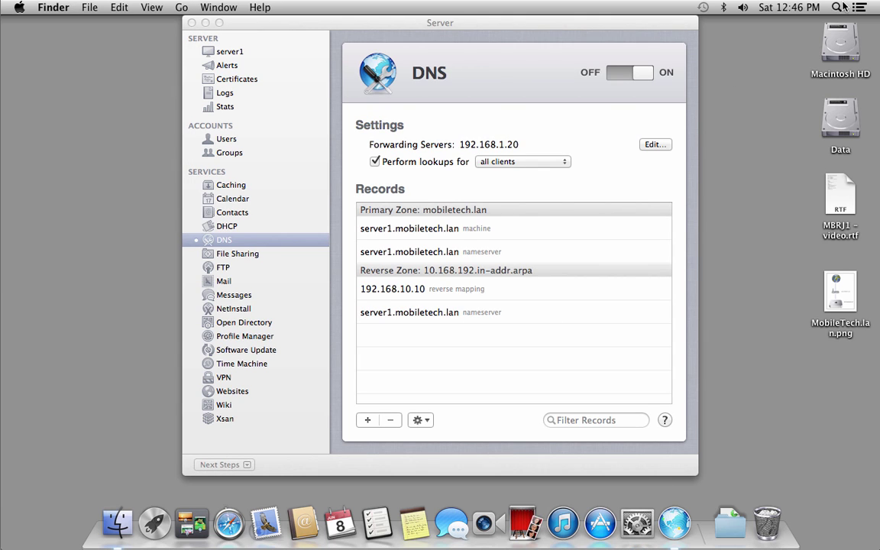
Step: Find Terminal with a Spotlight search and open it
click(838, 7)
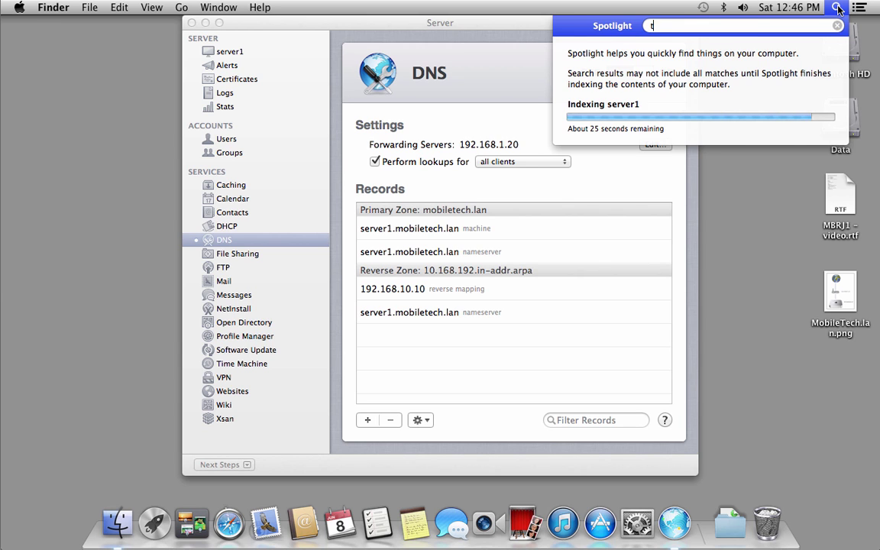
text(termin)
key(Return)
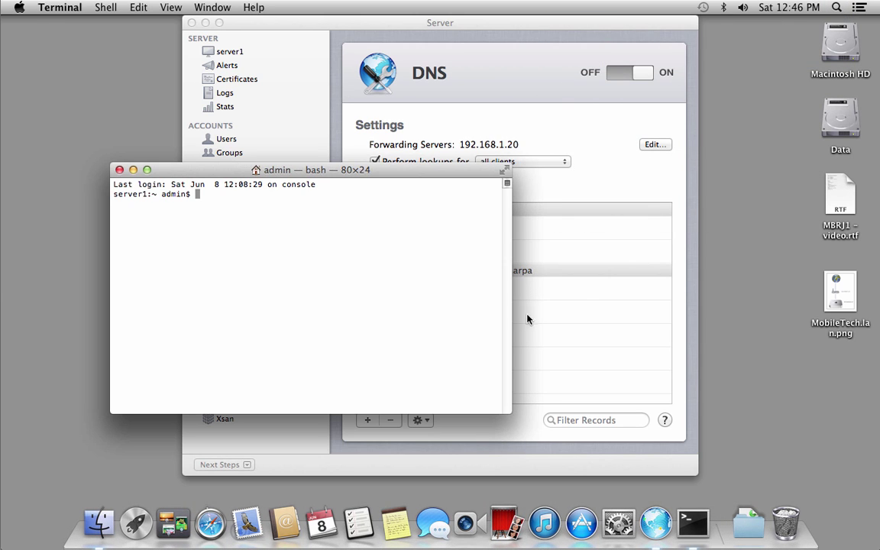
Step: Enlarge the Terminal window to 113×28, increase its text size two steps and move the window higher on the desktop
drag(512, 413, 669, 452)
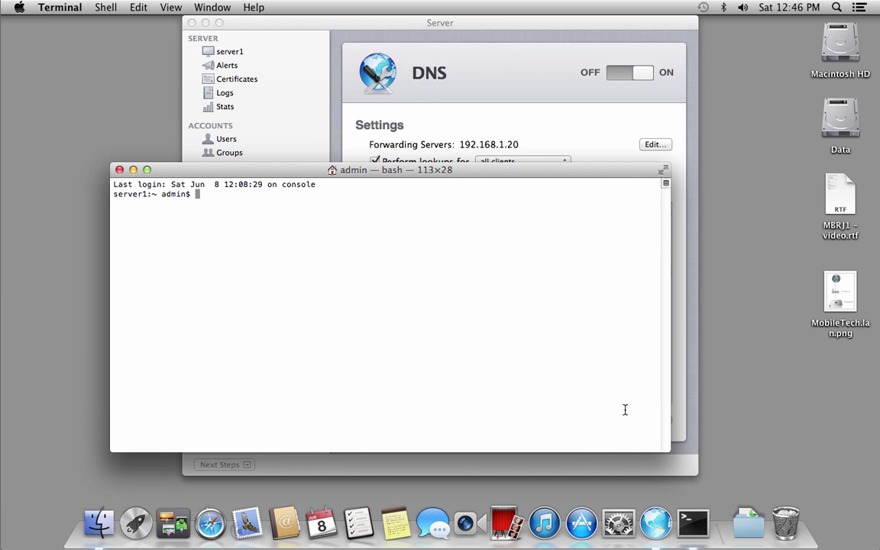
key(super+plus)
key(super+plus)
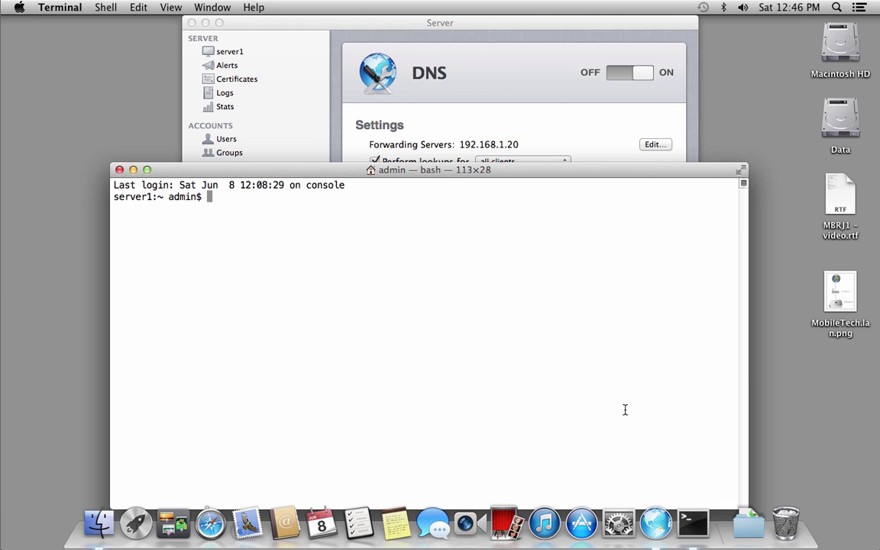
drag(526, 175, 527, 61)
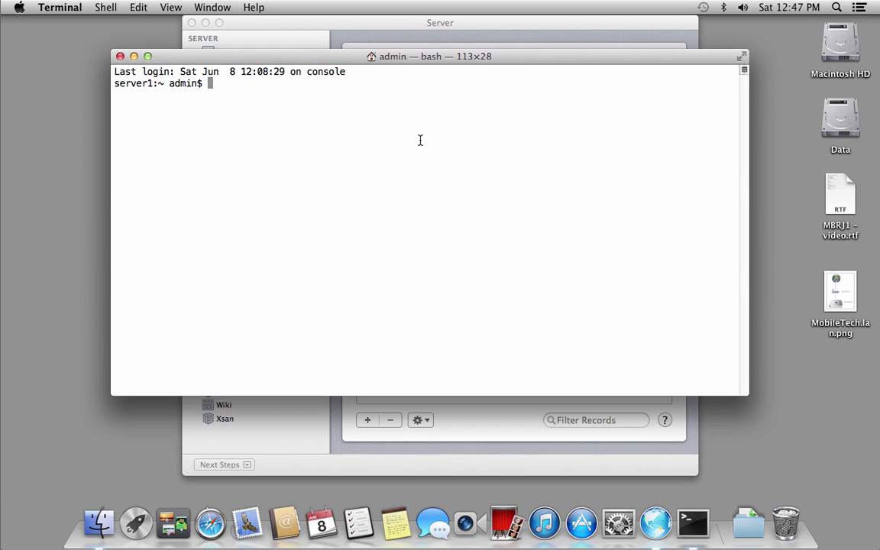
Step: Run sudo changeip -checkhostname and authenticate with the administrator password
text(sudo changeip)
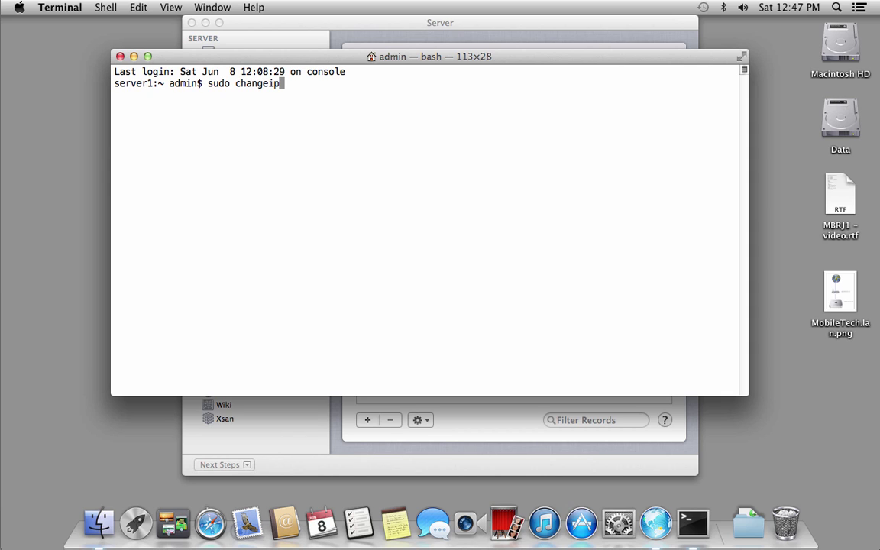
text( -checkhos)
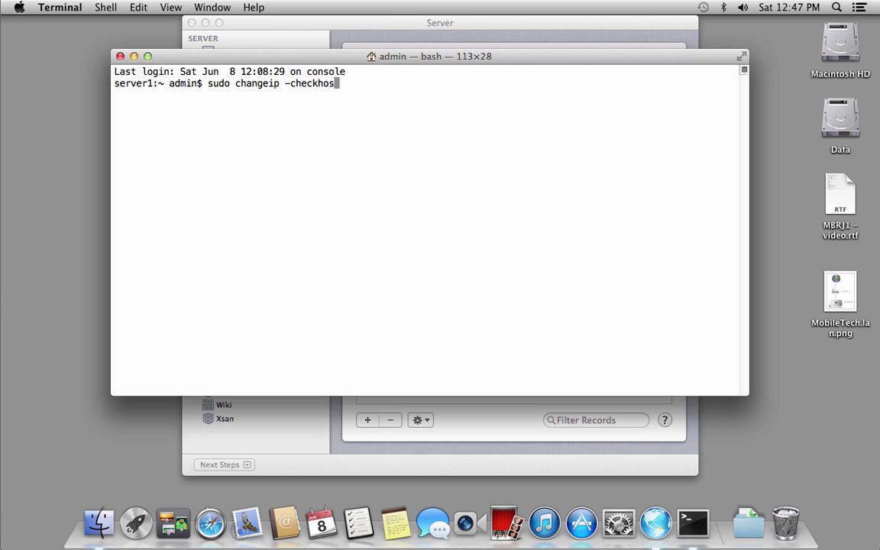
text(tname)
key(Return)
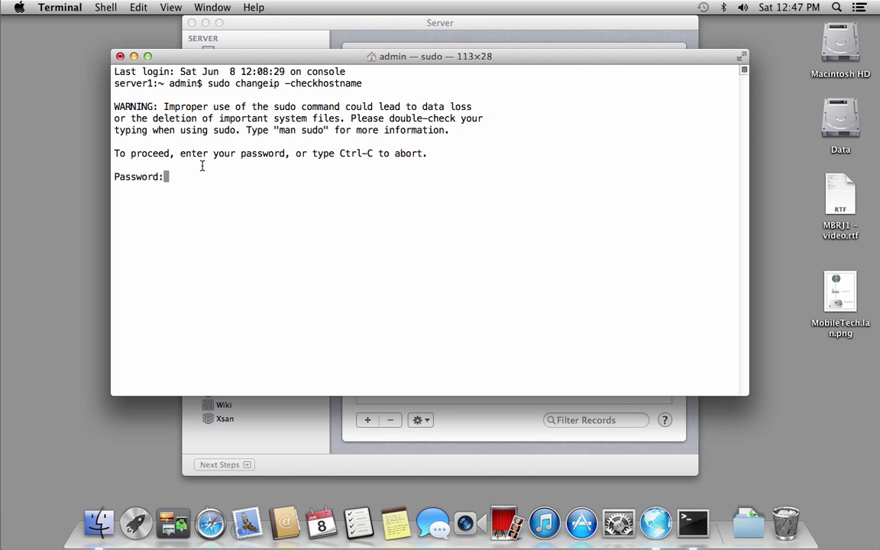
key(Return)
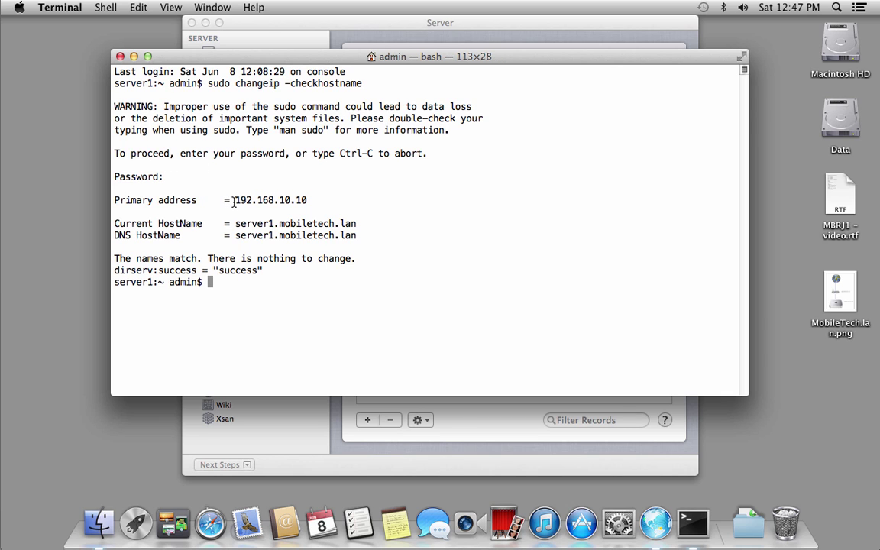
Step: Check the primary address and the hostname comparison in the command output, and quit Terminal
drag(234, 200, 310, 201)
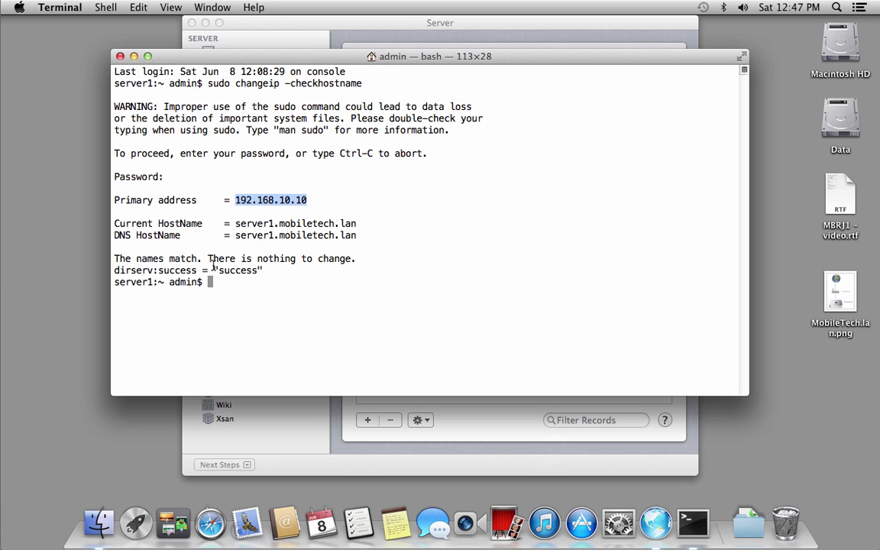
drag(206, 262, 366, 264)
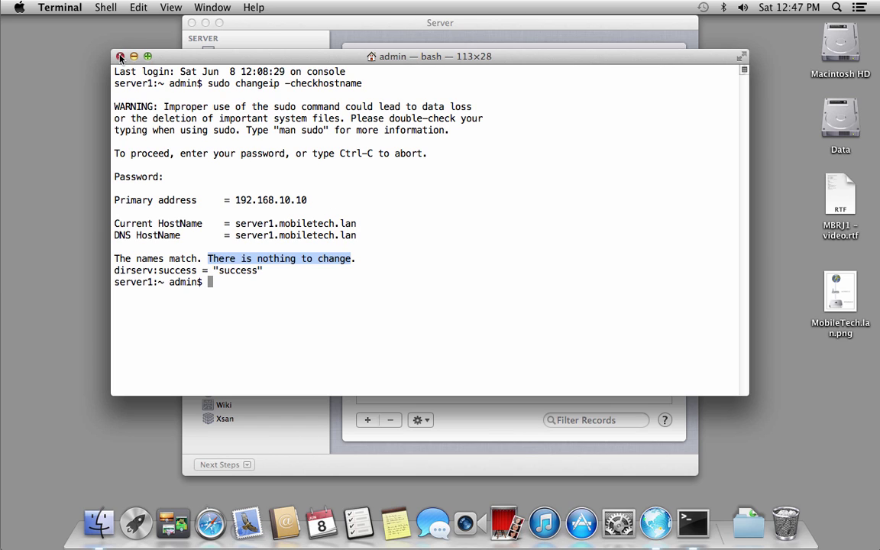
click(67, 8)
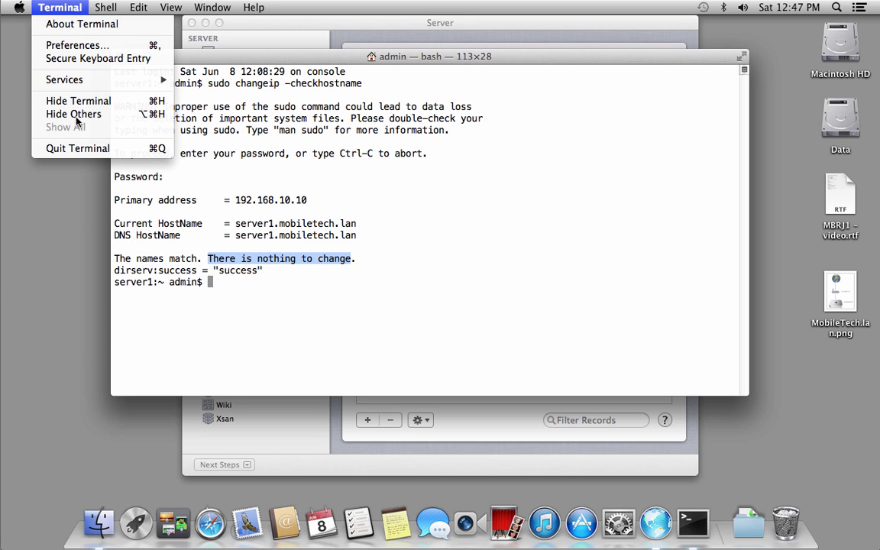
click(78, 148)
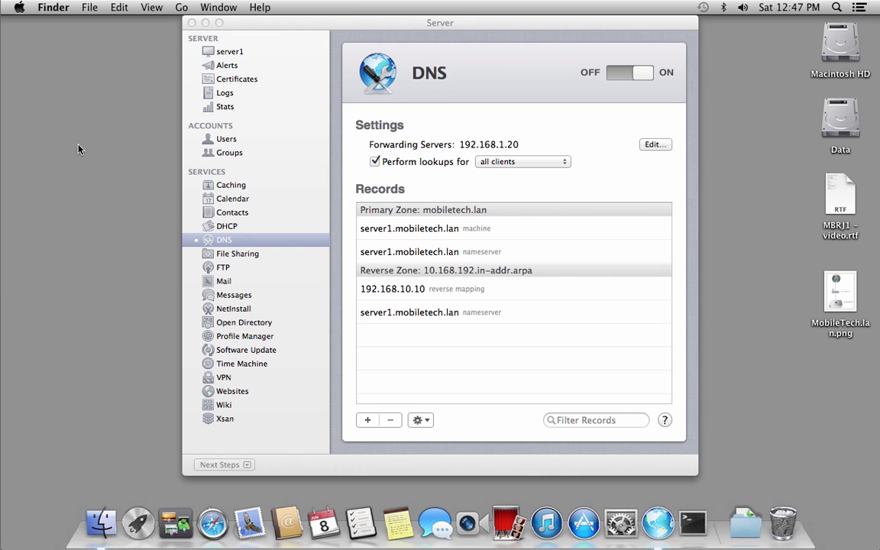
Step: Find Network Utility with a Spotlight search and open it
click(837, 7)
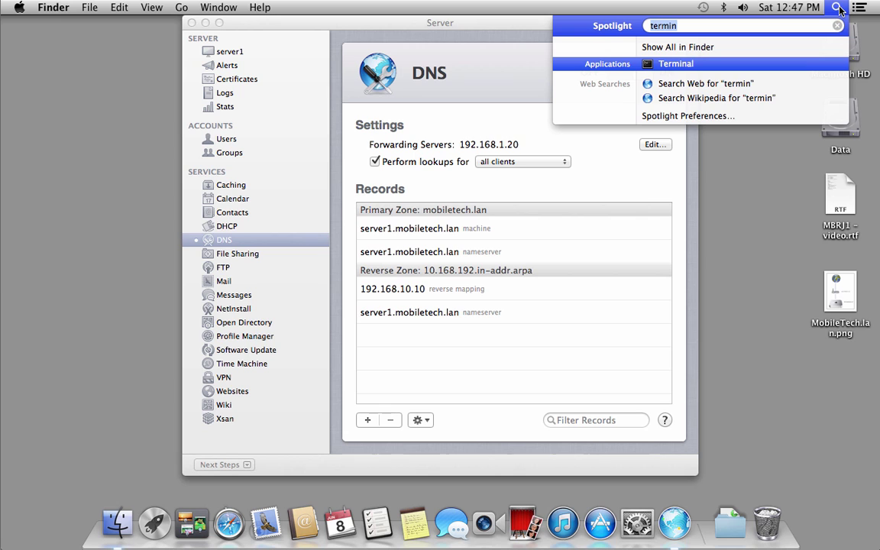
text(netwe)
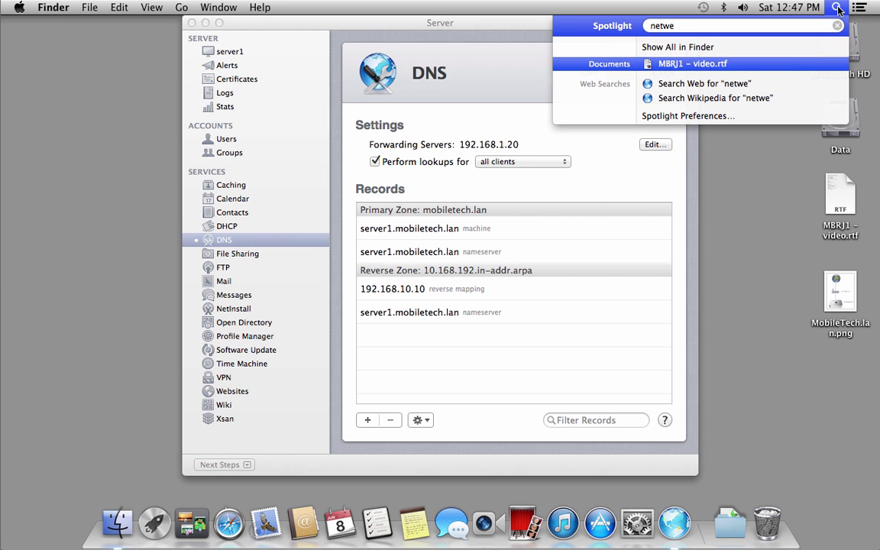
key(BackSpace)
text(or)
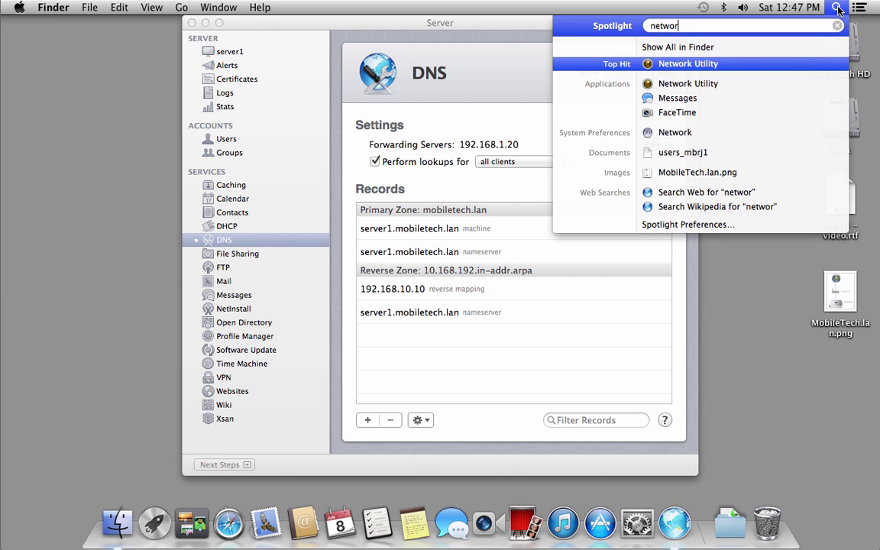
key(Return)
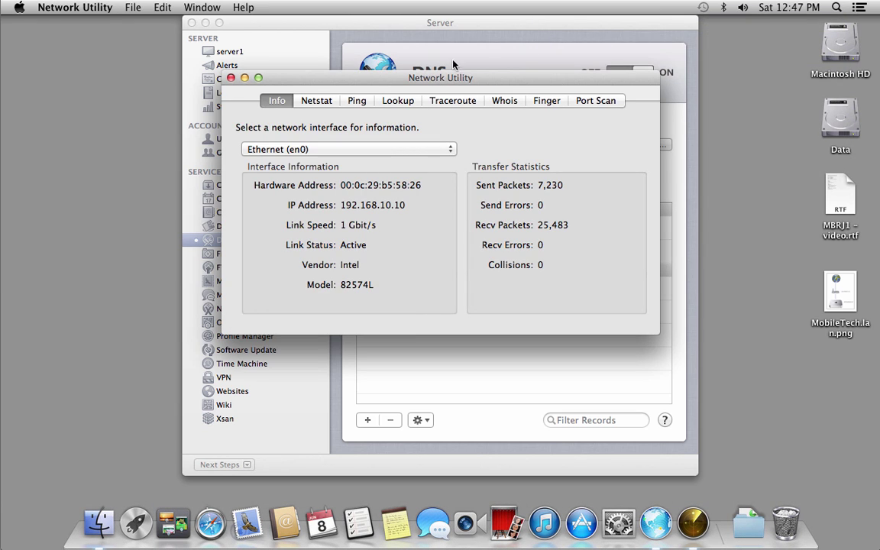
Step: Ping server1.mobiletech.lan with the number of pings limited to 3
click(357, 101)
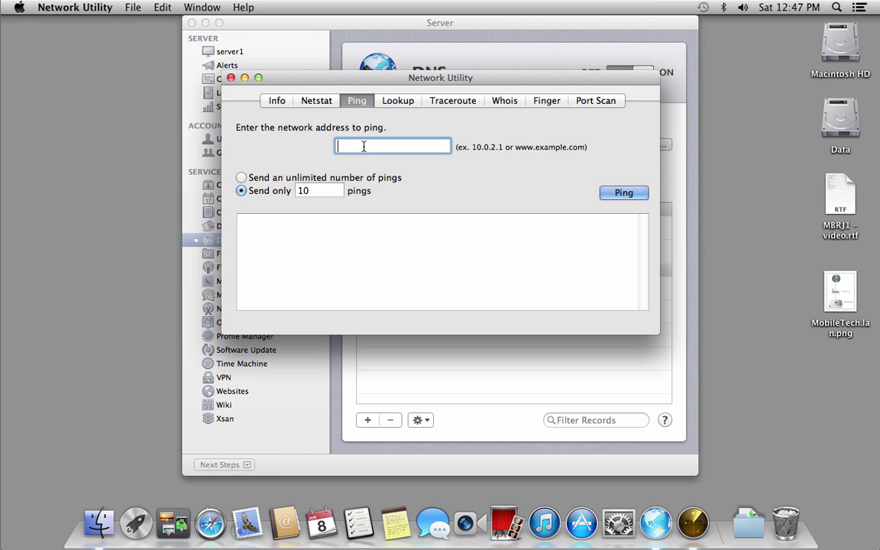
double_click(302, 191)
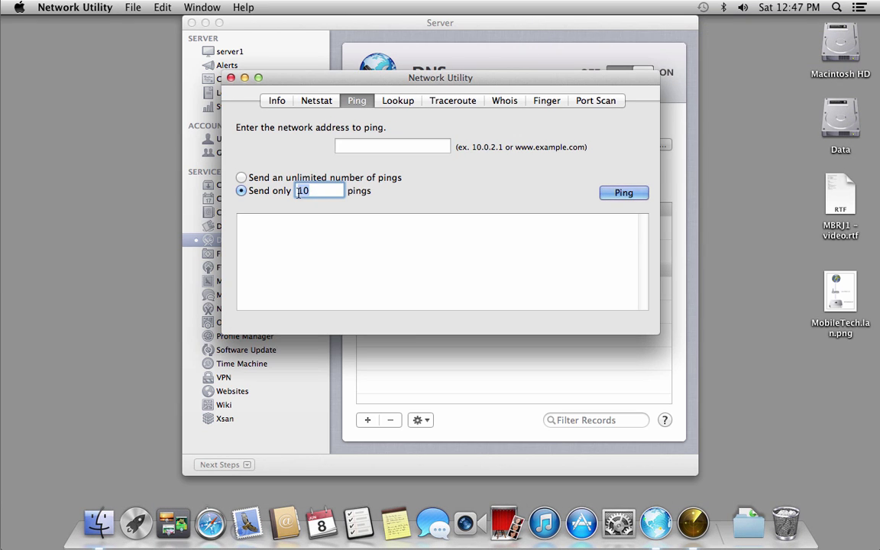
text(3)
click(361, 148)
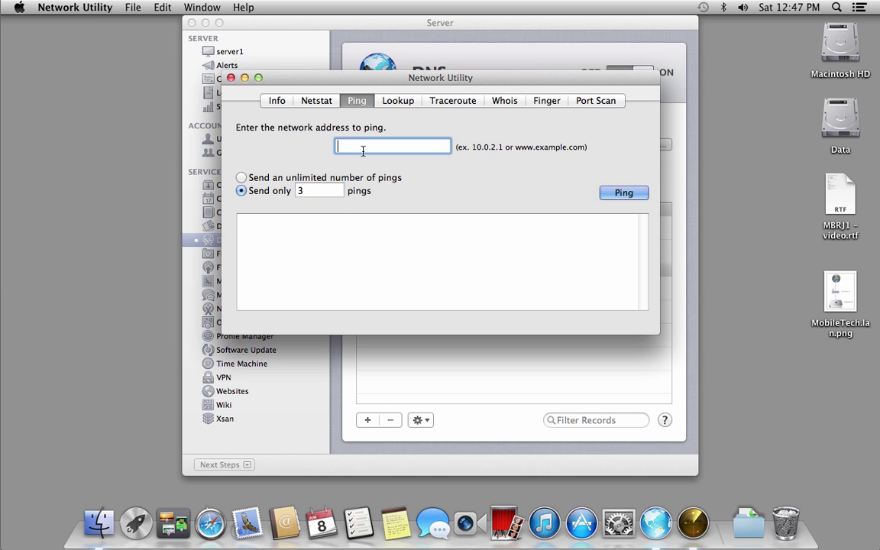
text(server1.)
text(mobiletech.lan)
click(623, 193)
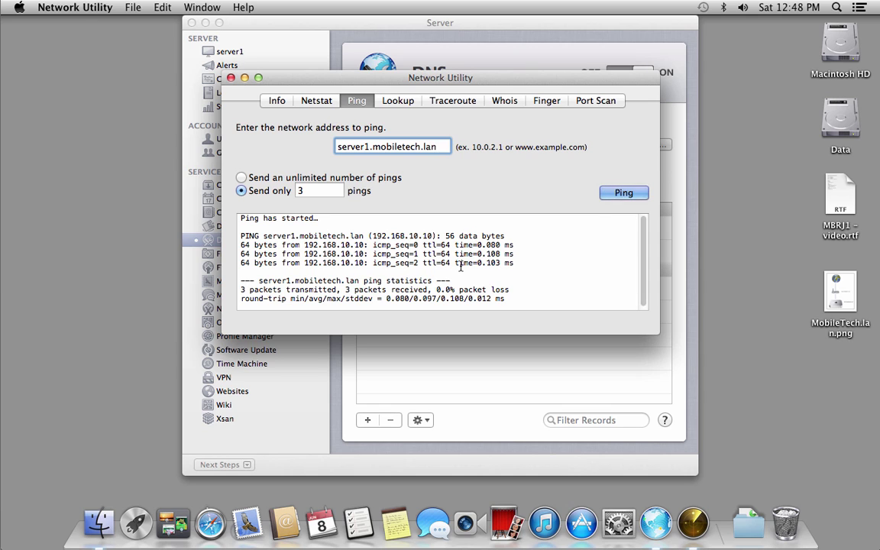
Step: Look up server1.mobiletech.lan and check the hostname and IP address in the answer section
click(393, 100)
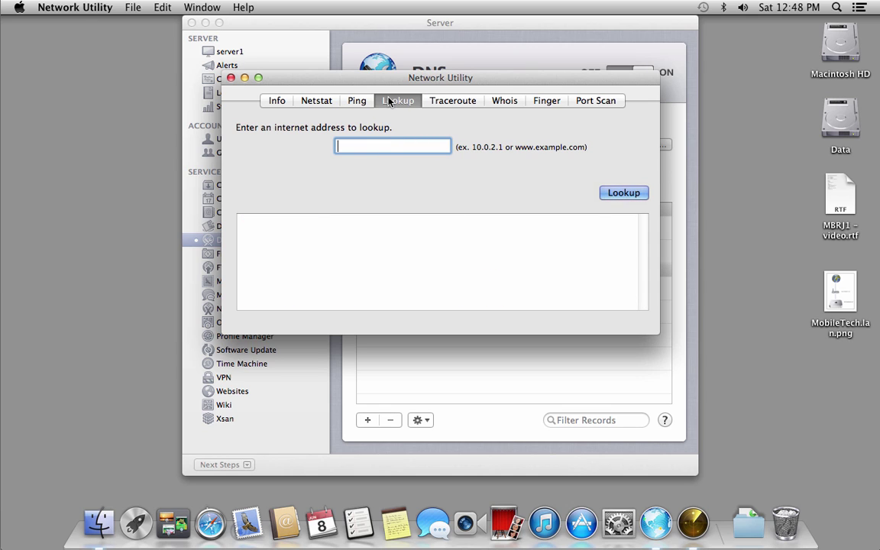
text(server1.mobiletech.lan)
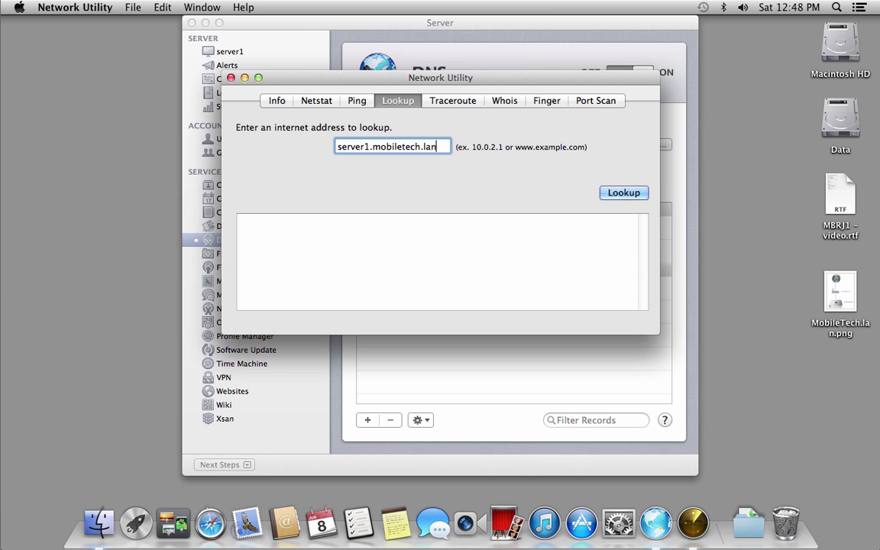
click(635, 194)
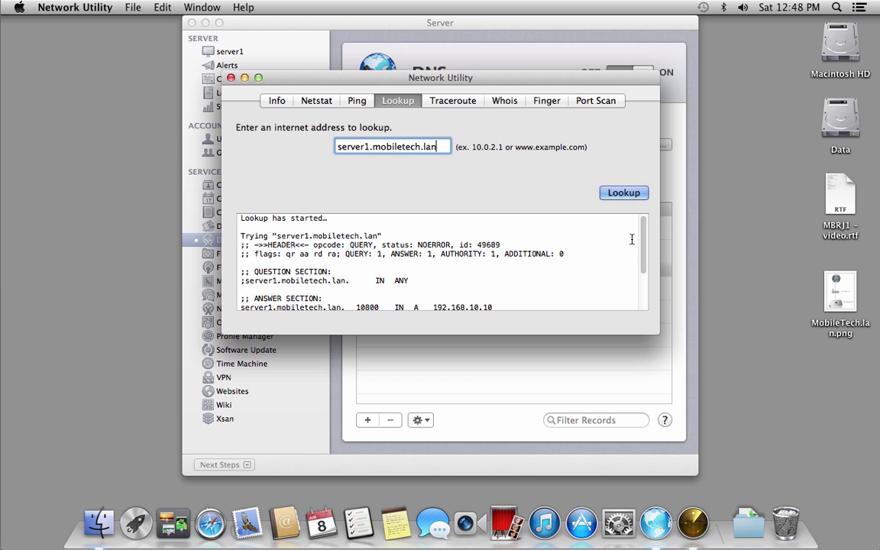
drag(644, 257, 645, 281)
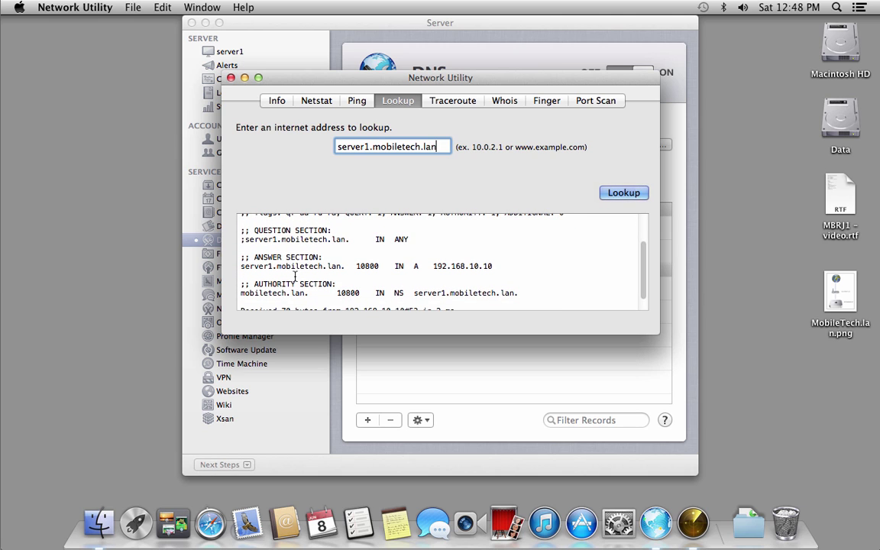
drag(250, 266, 346, 267)
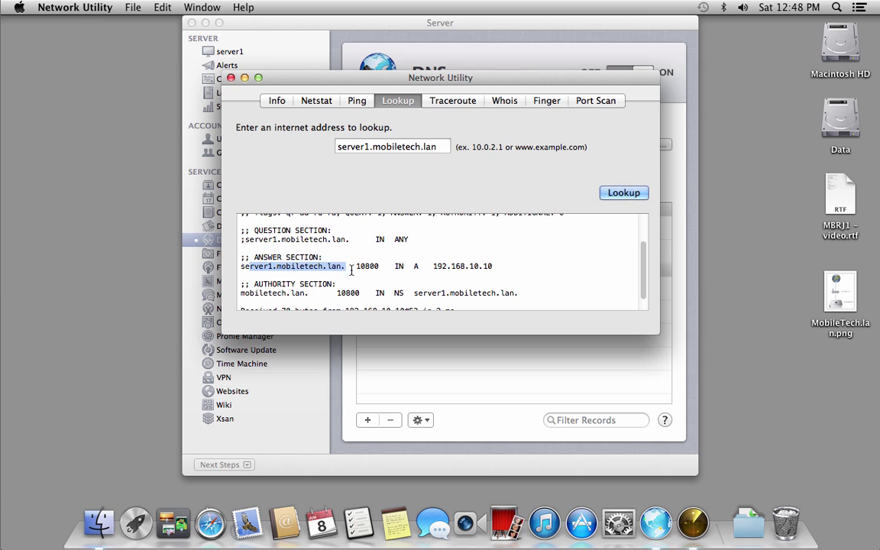
click(413, 268)
drag(433, 267, 497, 267)
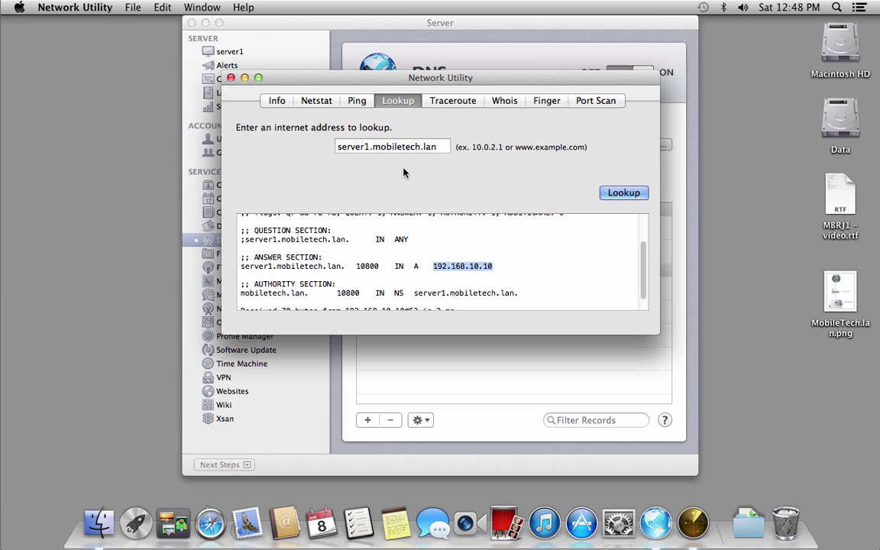
Step: Quit Network Utility and the Server app
click(42, 7)
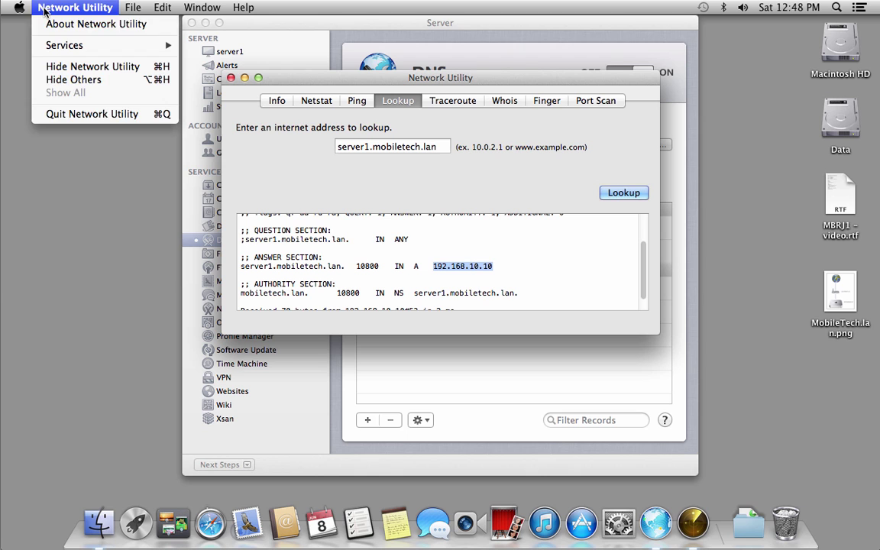
click(72, 113)
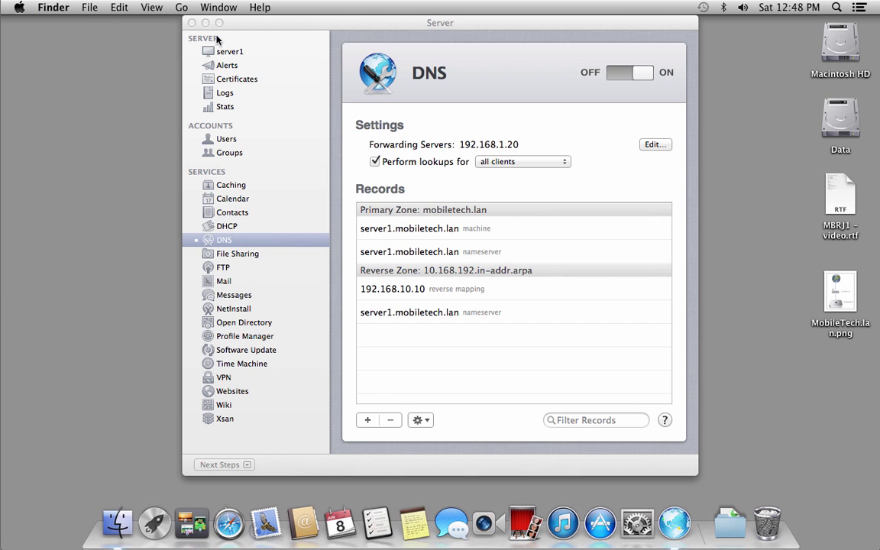
click(236, 32)
click(54, 8)
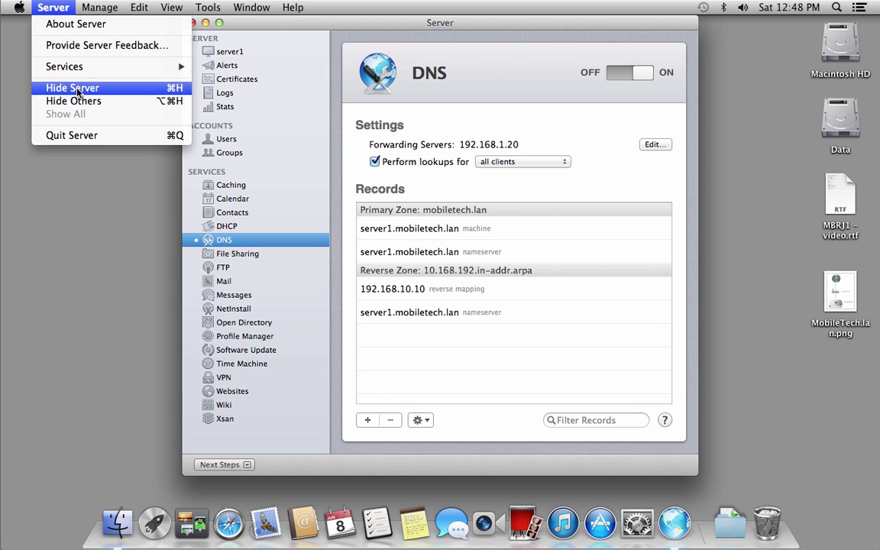
click(79, 135)
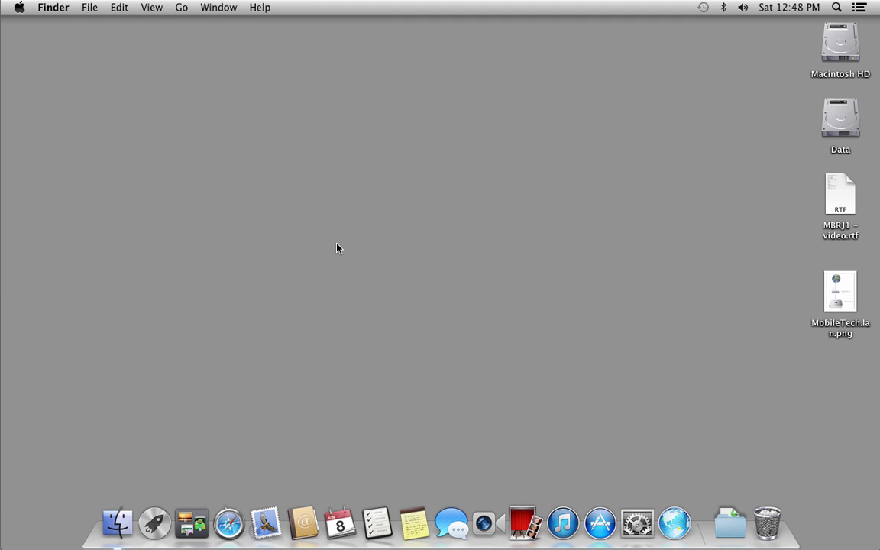
Step: Open MBRJ1 - video.rtf from the desktop and review the topics listed under Video 1
double_click(840, 195)
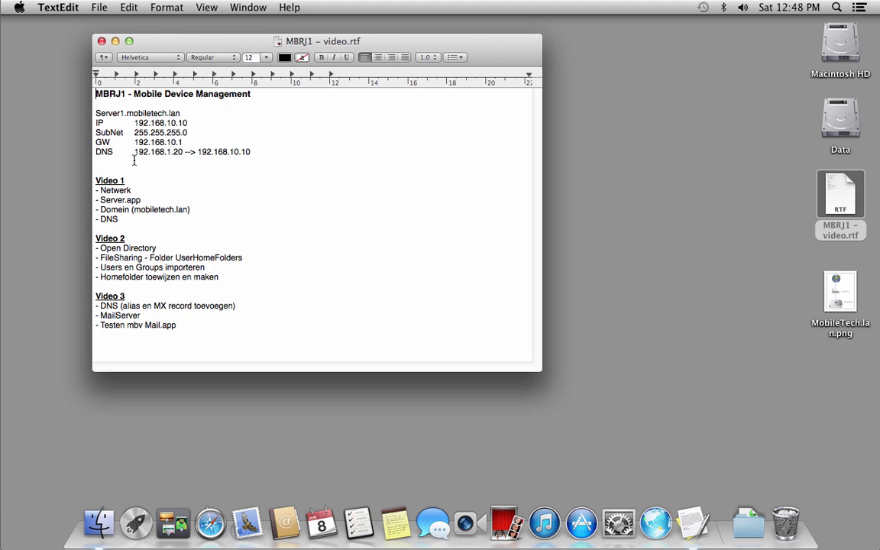
drag(137, 194, 82, 192)
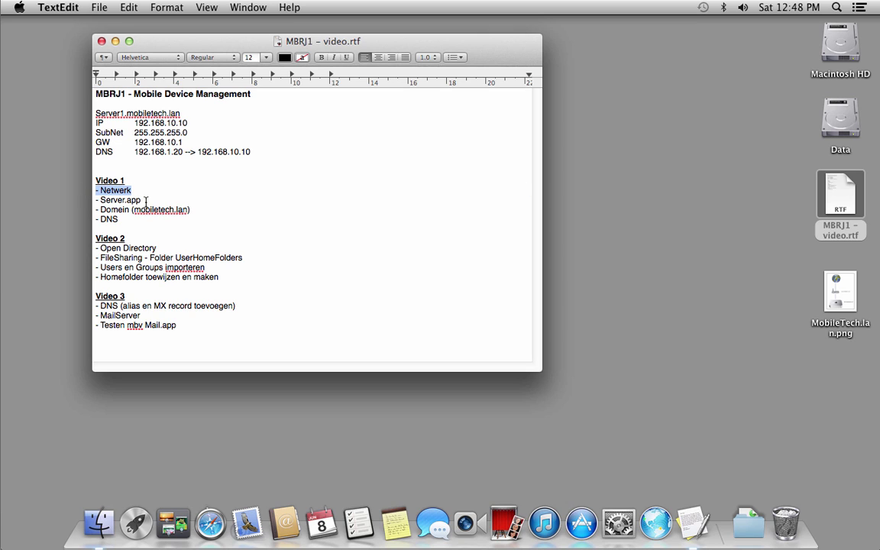
drag(138, 200, 86, 200)
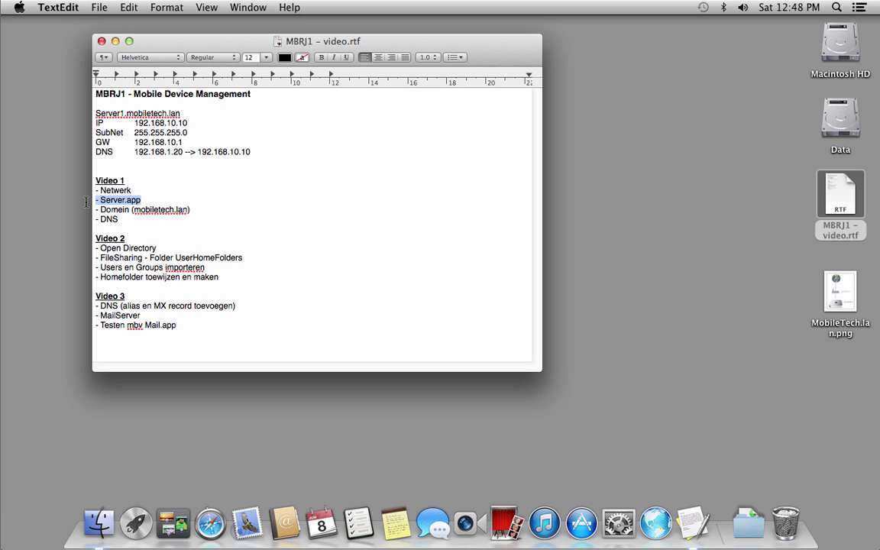
click(191, 208)
drag(191, 209, 83, 209)
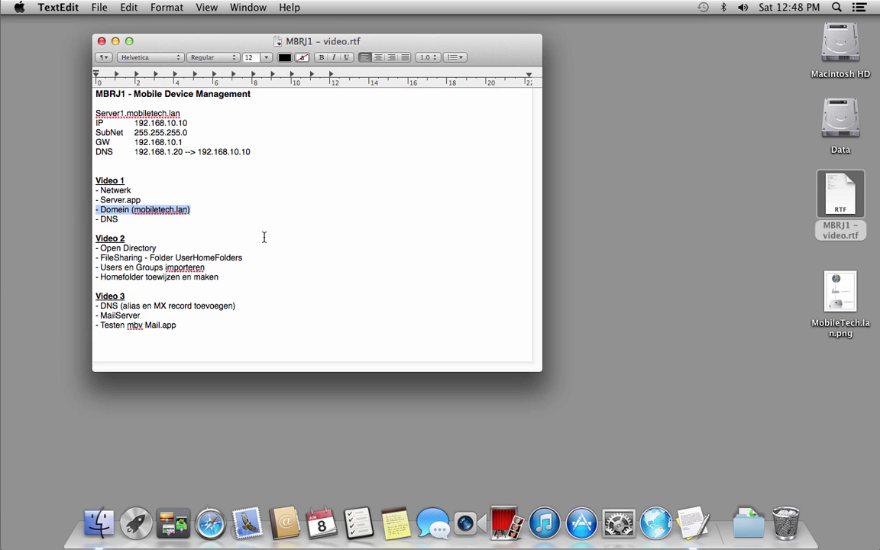
click(129, 220)
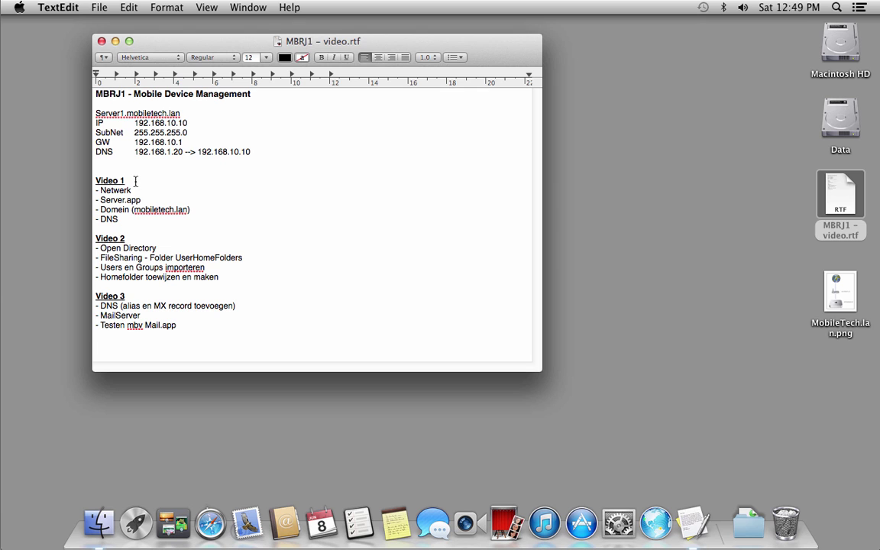
drag(125, 180, 96, 181)
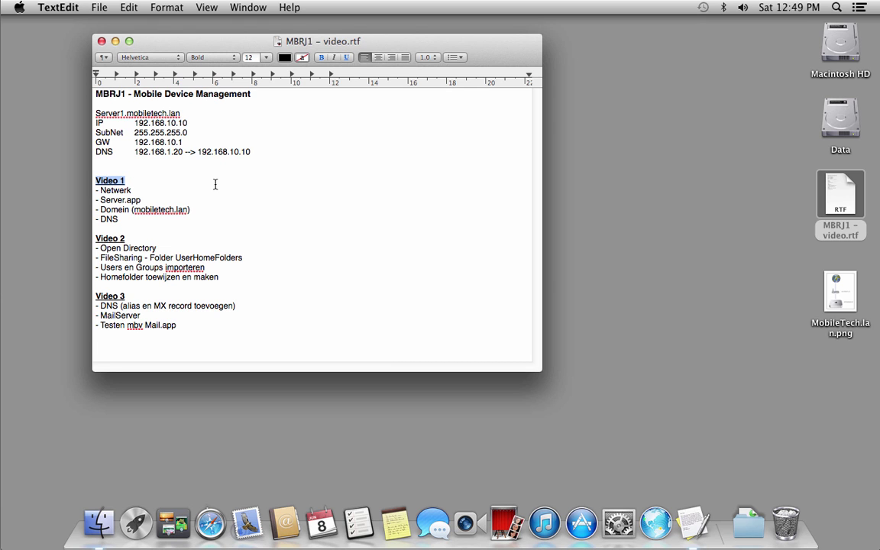